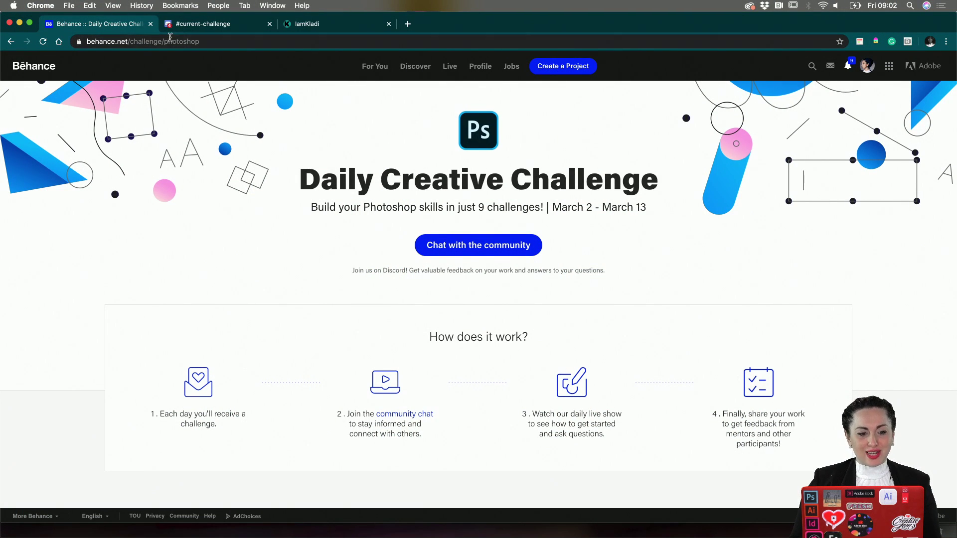
Step: Review how the Photoshop Daily Creative Challenge works and read the March 3 to March 13 challenge cards on Behance
{"action": "left_click", "coordinate": [204, 42]}
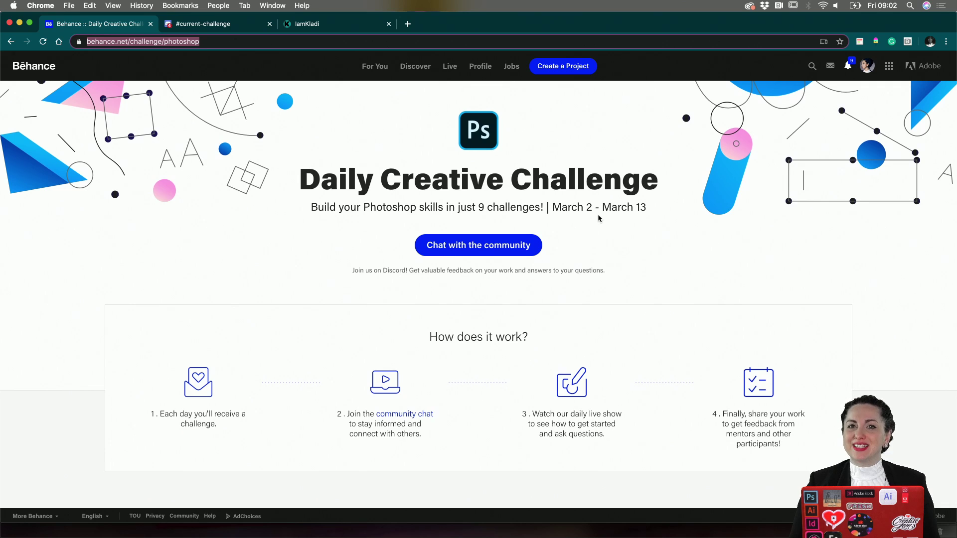
{"action": "scroll", "coordinate": [598, 218], "scroll_direction": "down", "scroll_amount": 3}
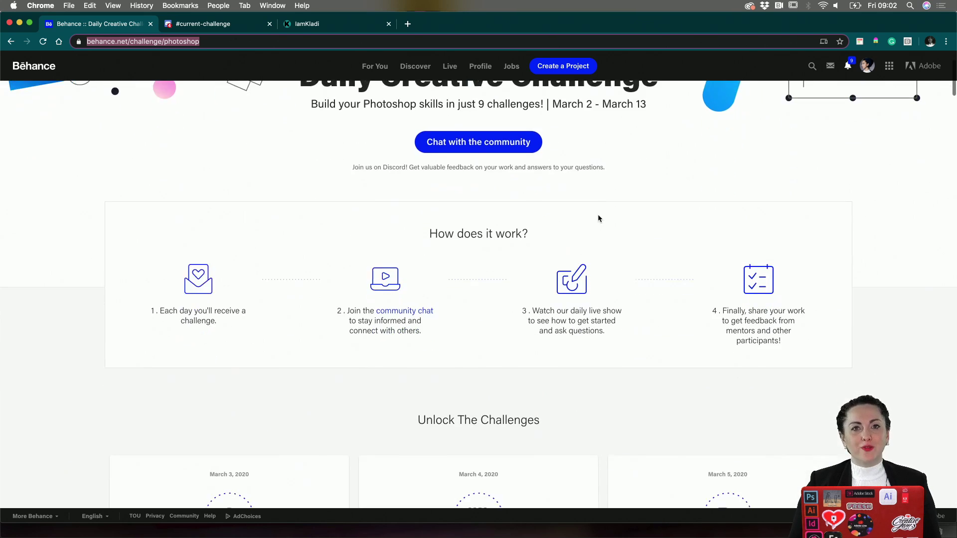
{"action": "scroll", "coordinate": [598, 218], "scroll_direction": "down", "scroll_amount": 3}
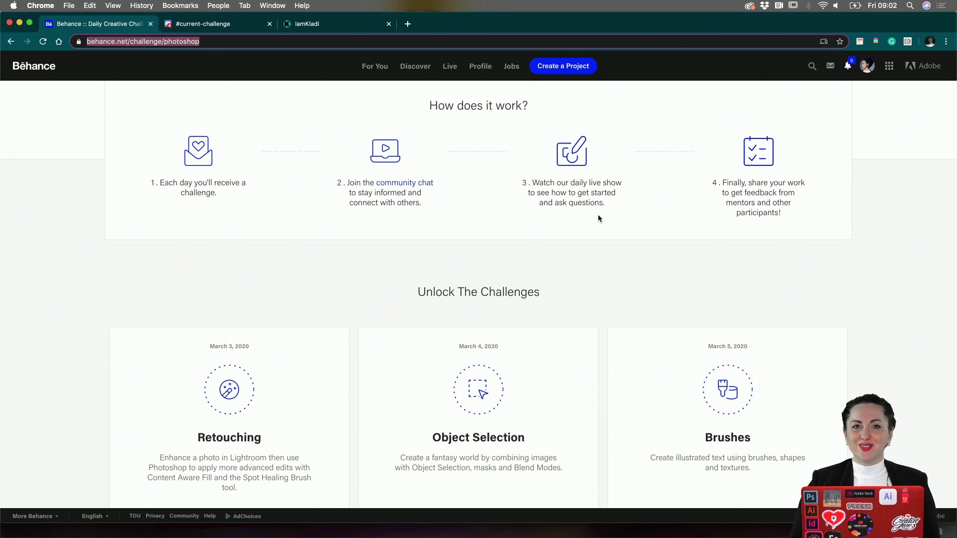
{"action": "scroll", "coordinate": [598, 218], "scroll_direction": "down", "scroll_amount": 10}
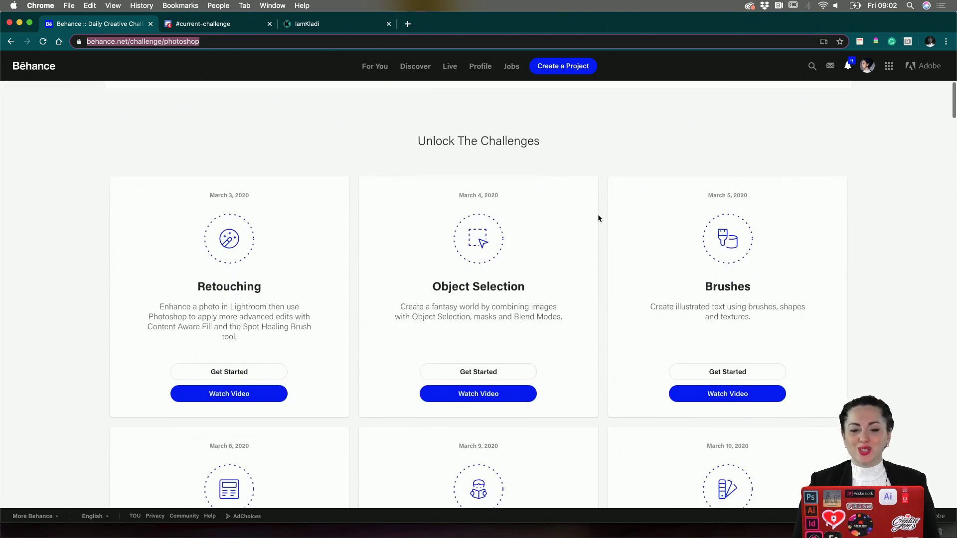
{"action": "scroll", "coordinate": [598, 218], "scroll_direction": "down", "scroll_amount": 6}
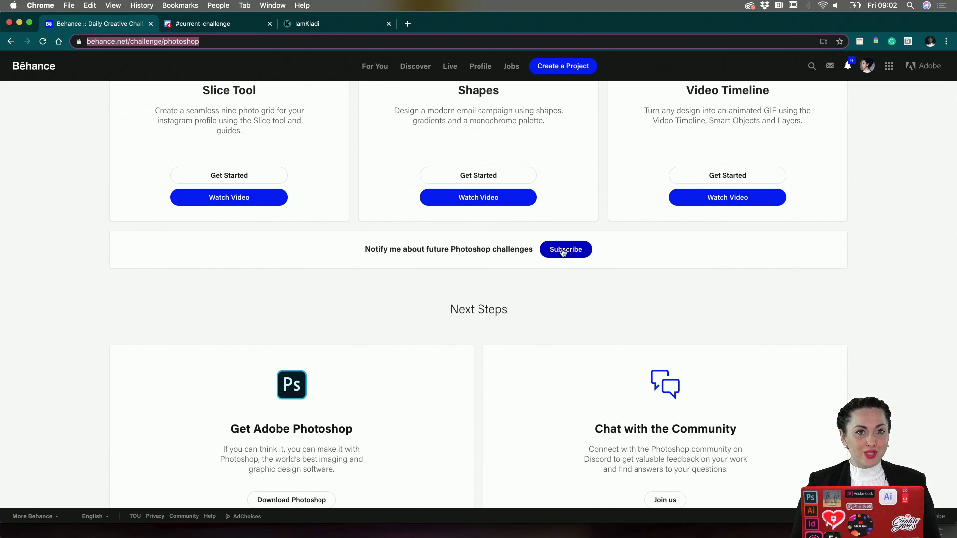
{"action": "scroll", "coordinate": [628, 255], "scroll_direction": "up", "scroll_amount": 1}
{"action": "scroll", "coordinate": [628, 255], "scroll_direction": "up", "scroll_amount": 8}
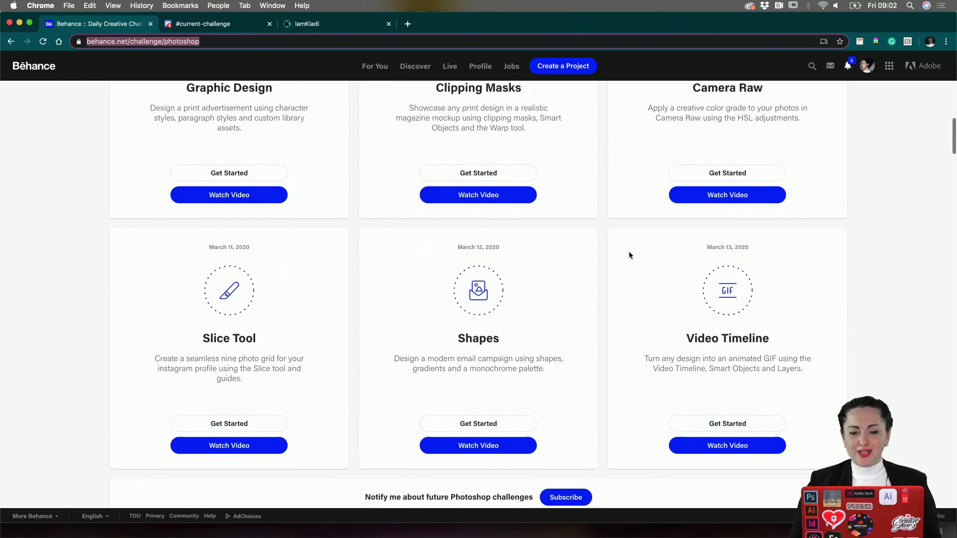
{"action": "scroll", "coordinate": [629, 255], "scroll_direction": "up", "scroll_amount": 3}
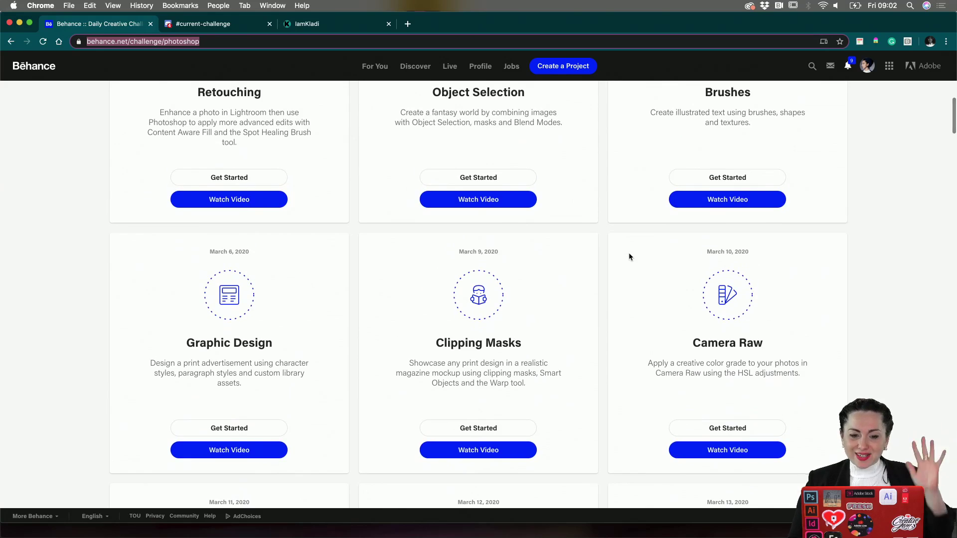
{"action": "scroll", "coordinate": [637, 261], "scroll_direction": "down", "scroll_amount": 5}
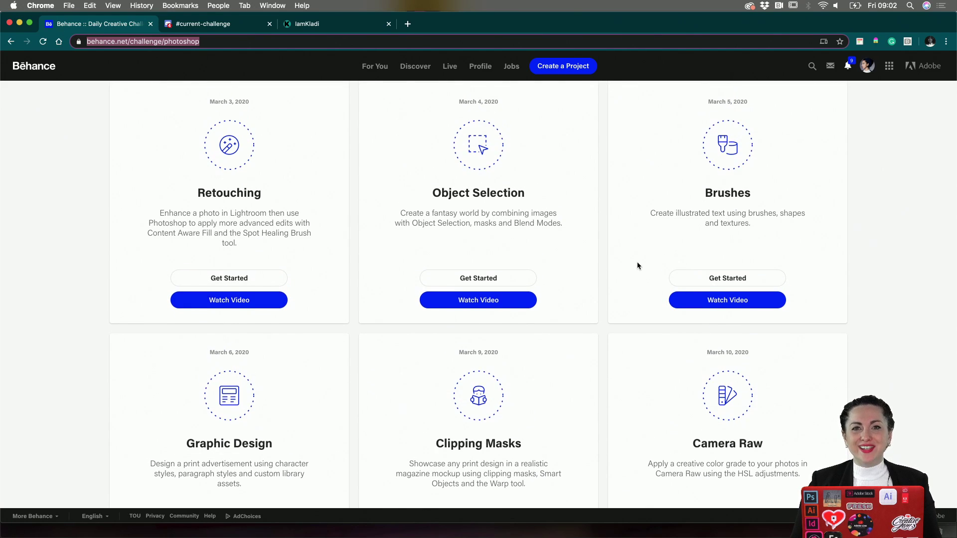
{"action": "scroll", "coordinate": [637, 262], "scroll_direction": "down", "scroll_amount": 5}
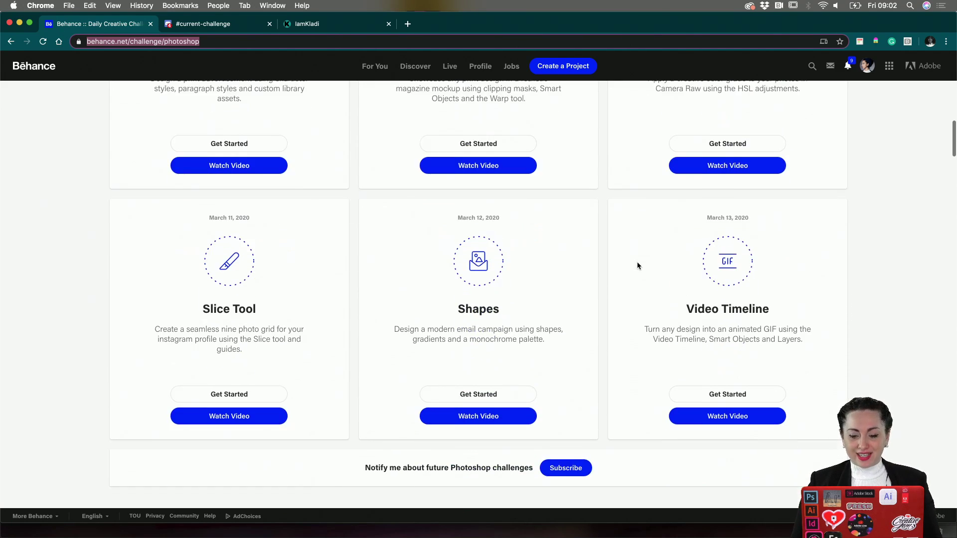
{"action": "scroll", "coordinate": [637, 262], "scroll_direction": "up", "scroll_amount": 4}
{"action": "scroll", "coordinate": [637, 262], "scroll_direction": "up", "scroll_amount": 1}
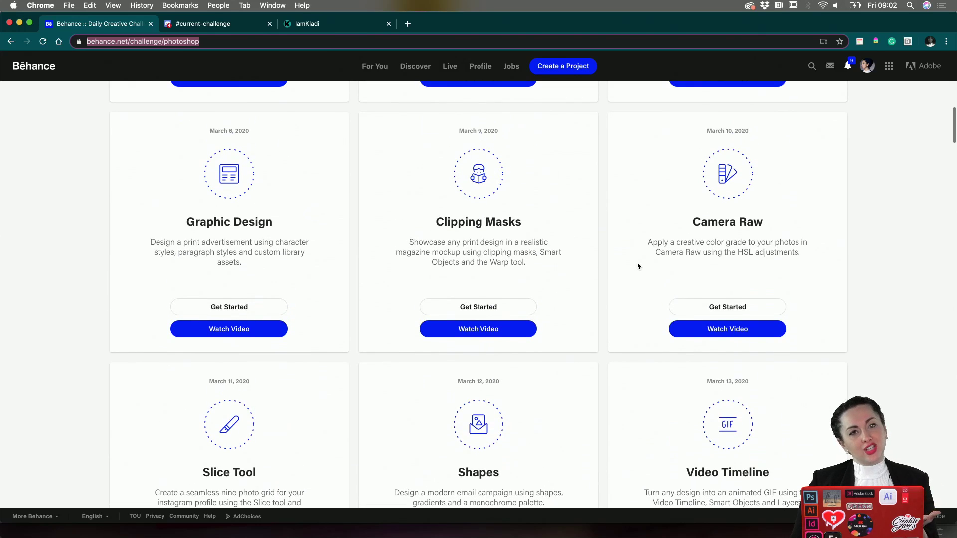
{"action": "scroll", "coordinate": [637, 262], "scroll_direction": "up", "scroll_amount": 4}
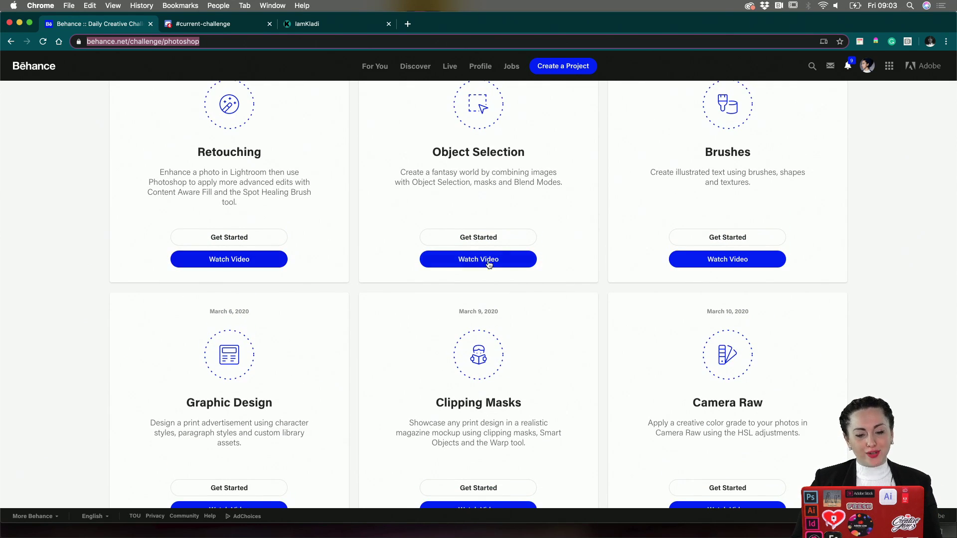
{"action": "scroll", "coordinate": [595, 273], "scroll_direction": "up", "scroll_amount": 2}
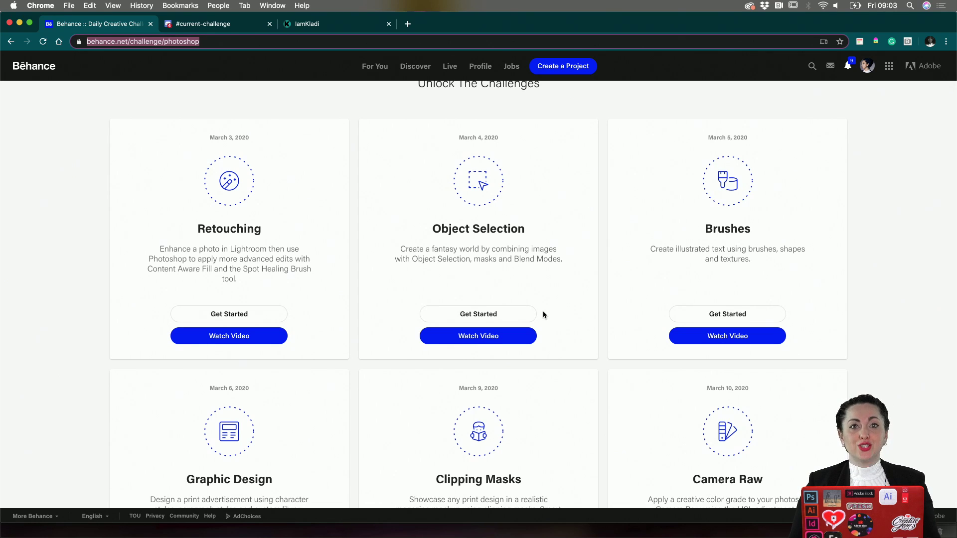
Step: Browse the past Photoshop challenges from January and February and the options for getting Photoshop and joining the community
{"action": "scroll", "coordinate": [544, 315], "scroll_direction": "down", "scroll_amount": 13}
{"action": "scroll", "coordinate": [544, 315], "scroll_direction": "down", "scroll_amount": 12}
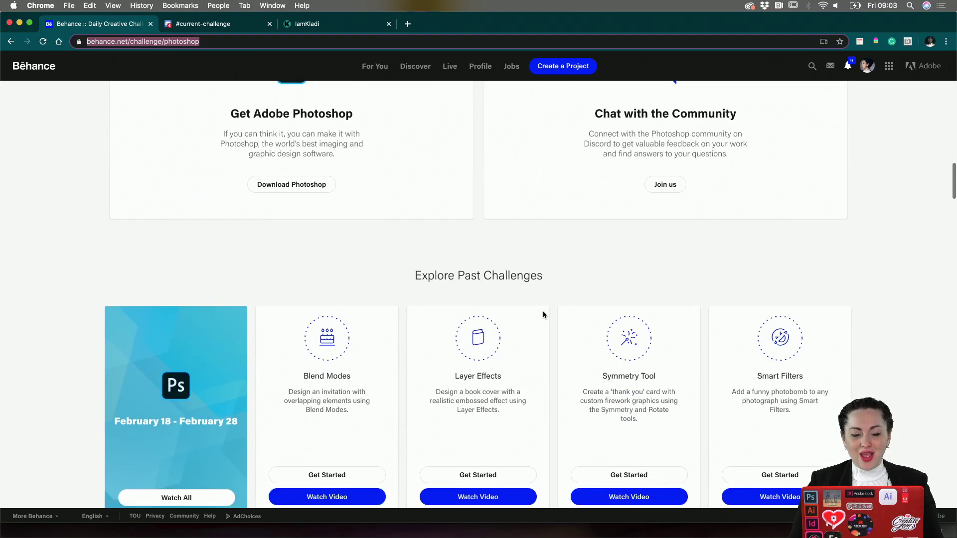
{"action": "scroll", "coordinate": [543, 315], "scroll_direction": "down", "scroll_amount": 1}
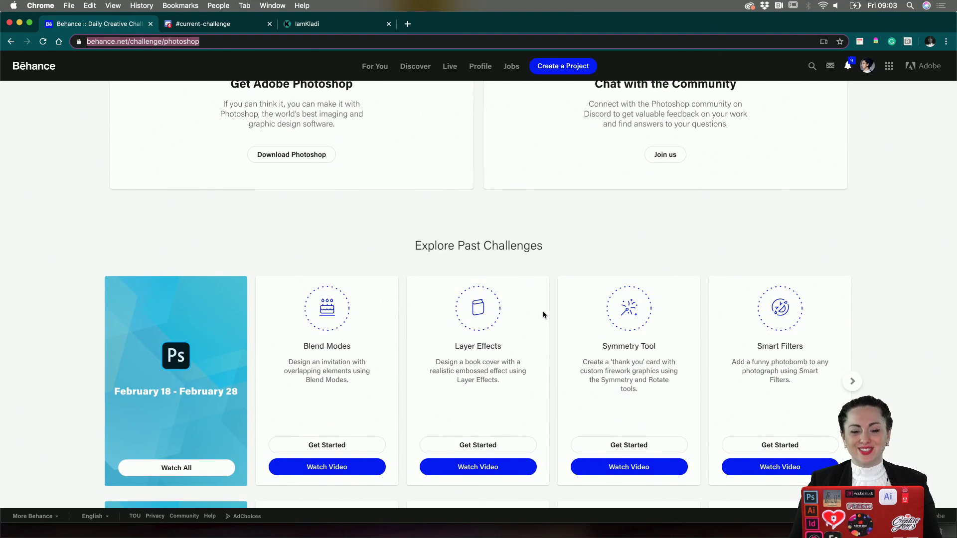
{"action": "scroll", "coordinate": [543, 315], "scroll_direction": "down", "scroll_amount": 3}
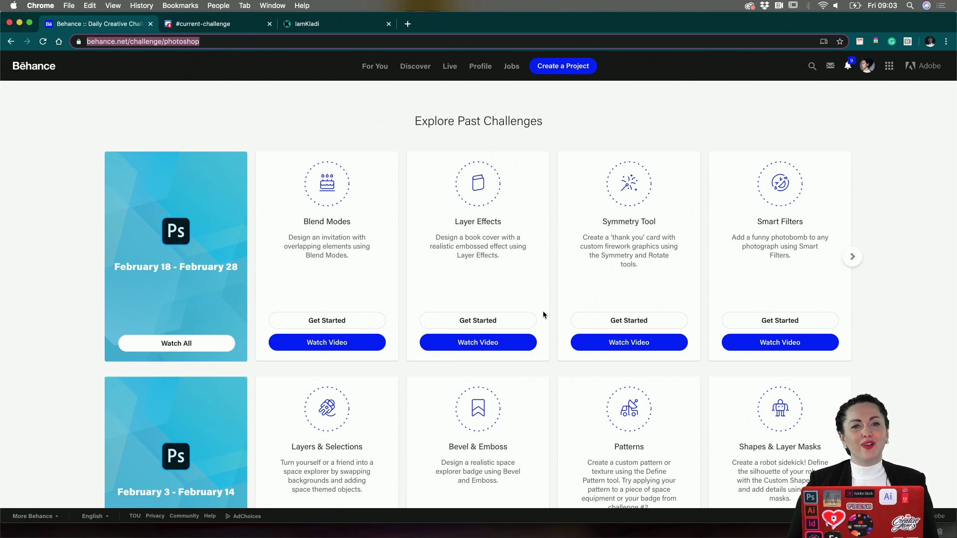
{"action": "scroll", "coordinate": [544, 315], "scroll_direction": "down", "scroll_amount": 4}
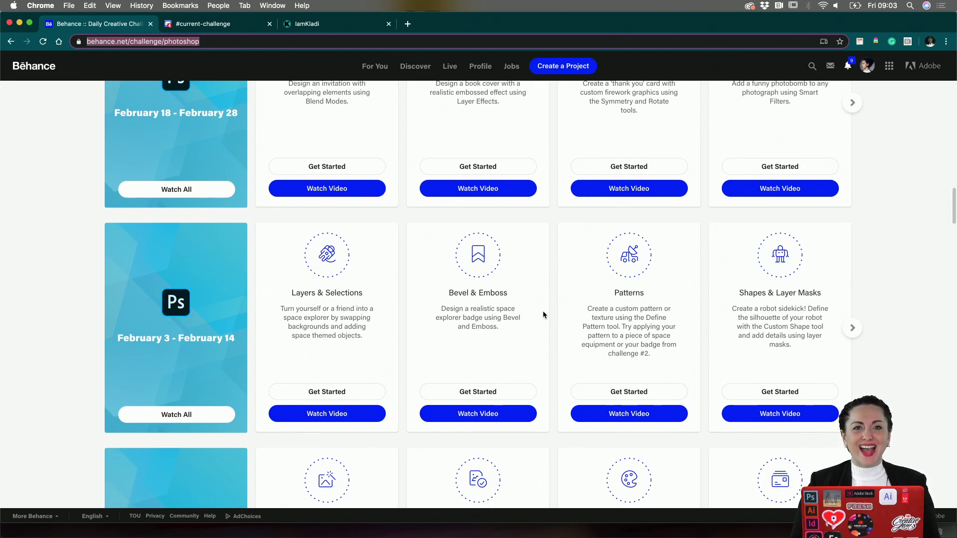
{"action": "scroll", "coordinate": [543, 315], "scroll_direction": "down", "scroll_amount": 2}
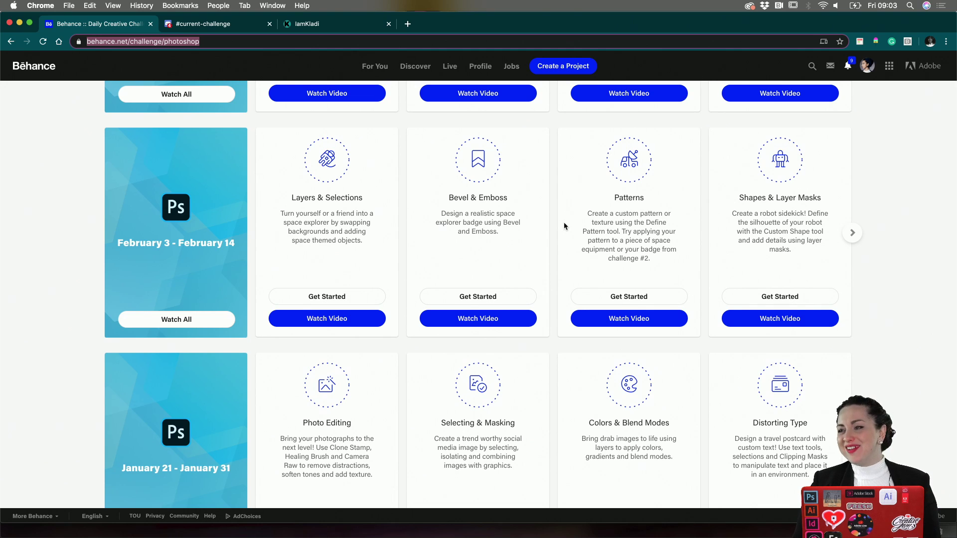
{"action": "scroll", "coordinate": [564, 226], "scroll_direction": "up", "scroll_amount": 8}
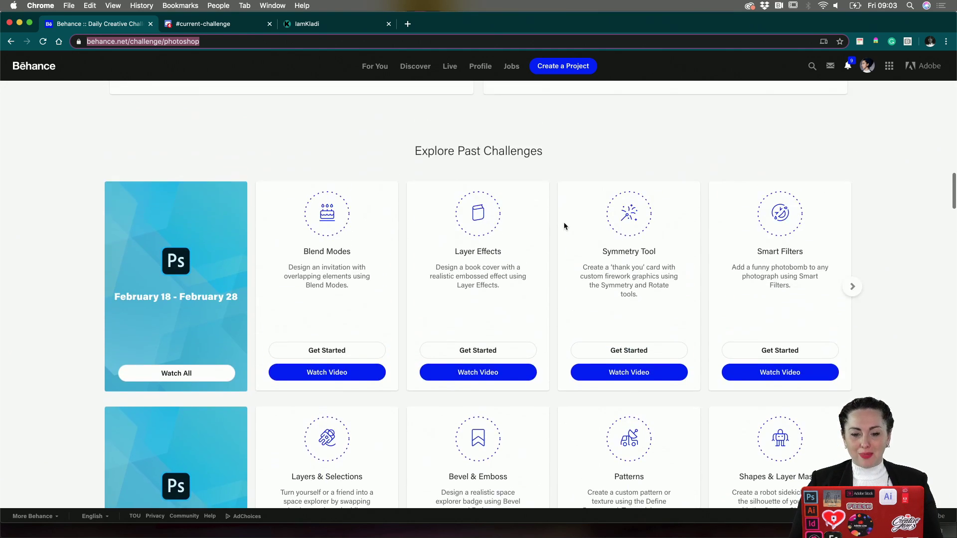
{"action": "scroll", "coordinate": [564, 226], "scroll_direction": "up", "scroll_amount": 3}
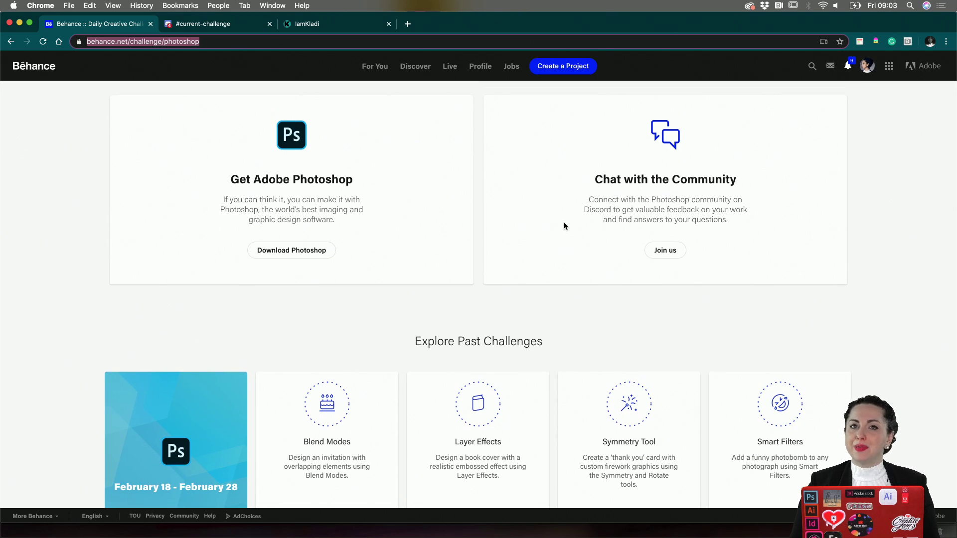
Step: Look over the Video Timeline challenge card and return to the explanation of how the challenge works
{"action": "scroll", "coordinate": [564, 225], "scroll_direction": "up", "scroll_amount": 1}
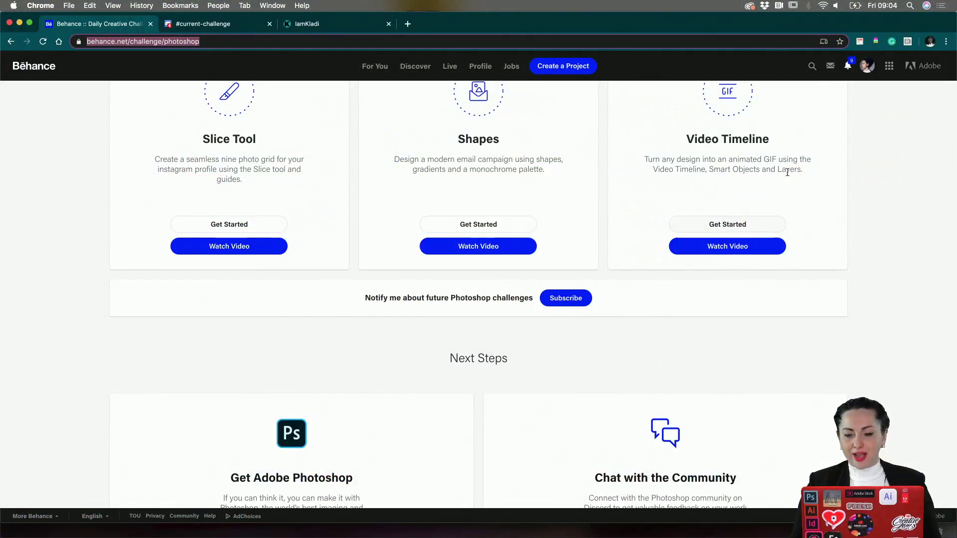
{"action": "scroll", "coordinate": [787, 171], "scroll_direction": "up", "scroll_amount": 2}
{"action": "scroll", "coordinate": [788, 172], "scroll_direction": "up", "scroll_amount": 1}
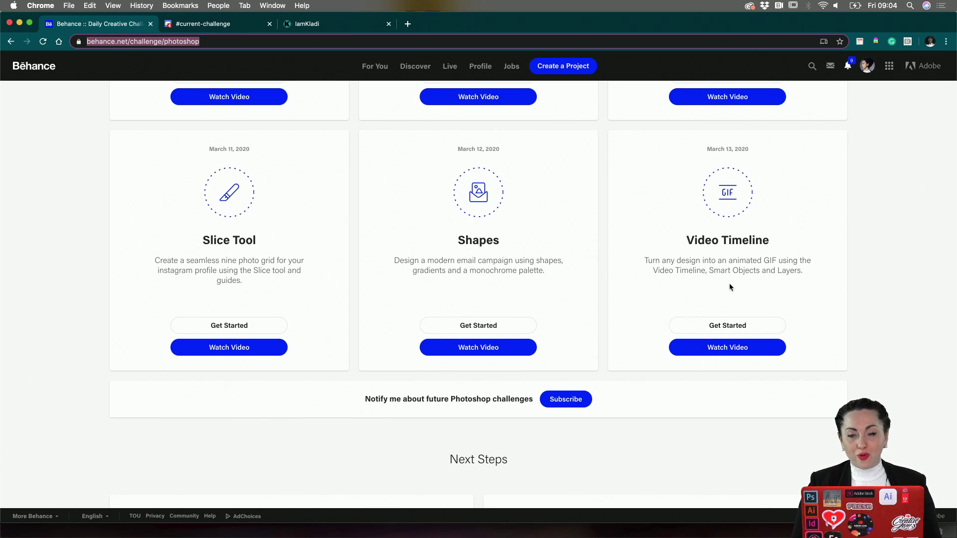
{"action": "scroll", "coordinate": [728, 287], "scroll_direction": "up", "scroll_amount": 5}
{"action": "scroll", "coordinate": [728, 284], "scroll_direction": "up", "scroll_amount": 20}
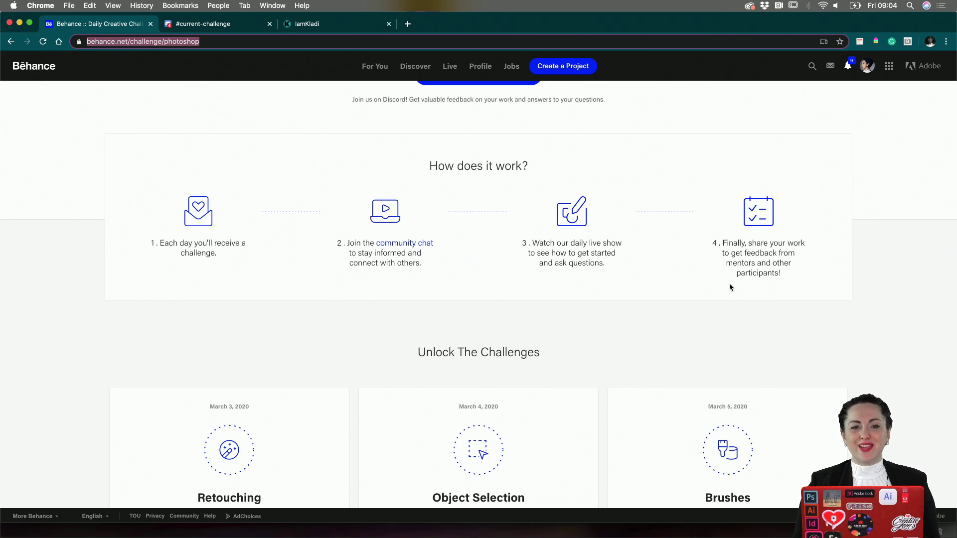
{"action": "scroll", "coordinate": [457, 243], "scroll_direction": "up", "scroll_amount": 3}
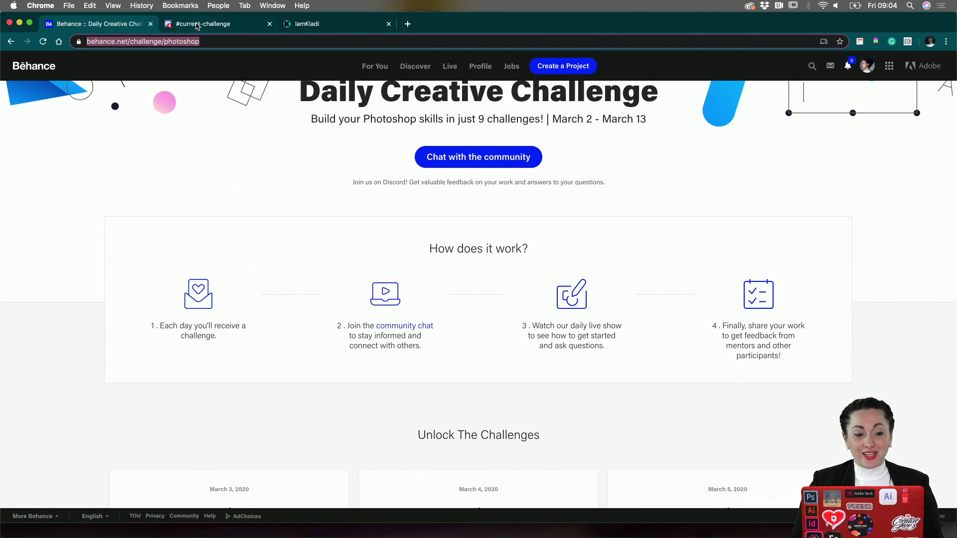
Step: View the recent Shapes challenge submissions in the current-challenge channel of the Adobe Photoshop Discord server
{"action": "left_click", "coordinate": [197, 24]}
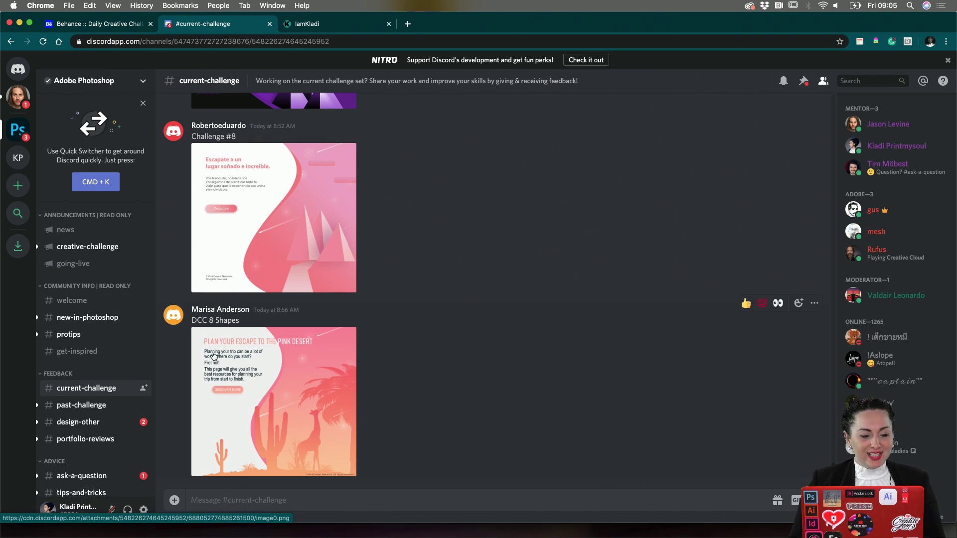
{"action": "scroll", "coordinate": [114, 402], "scroll_direction": "down", "scroll_amount": 2}
{"action": "scroll", "coordinate": [113, 403], "scroll_direction": "down", "scroll_amount": 1}
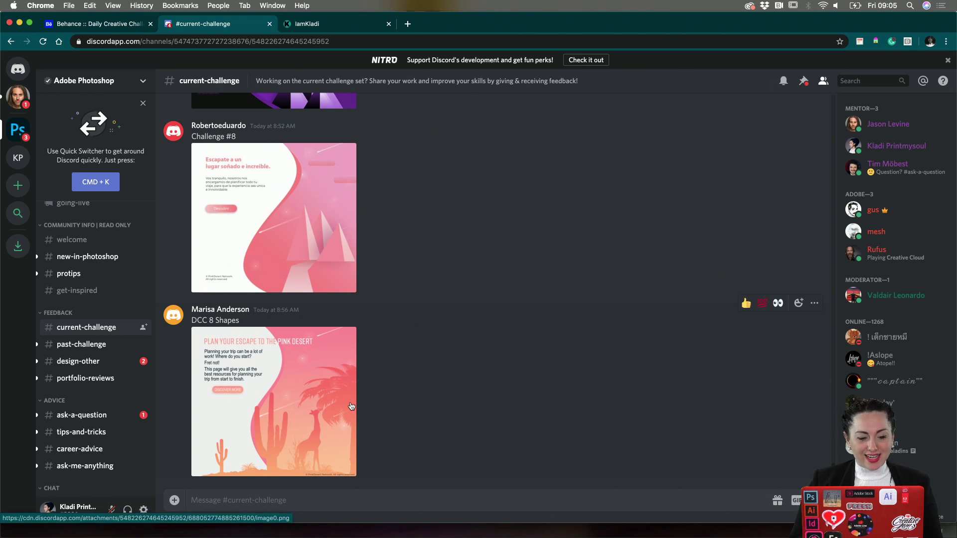
{"action": "scroll", "coordinate": [351, 406], "scroll_direction": "up", "scroll_amount": 5}
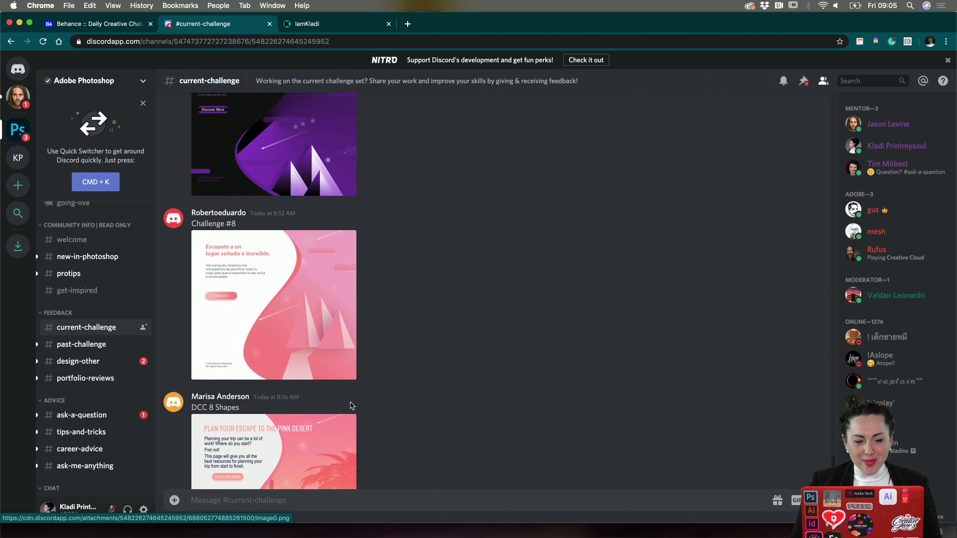
{"action": "scroll", "coordinate": [351, 406], "scroll_direction": "up", "scroll_amount": 5}
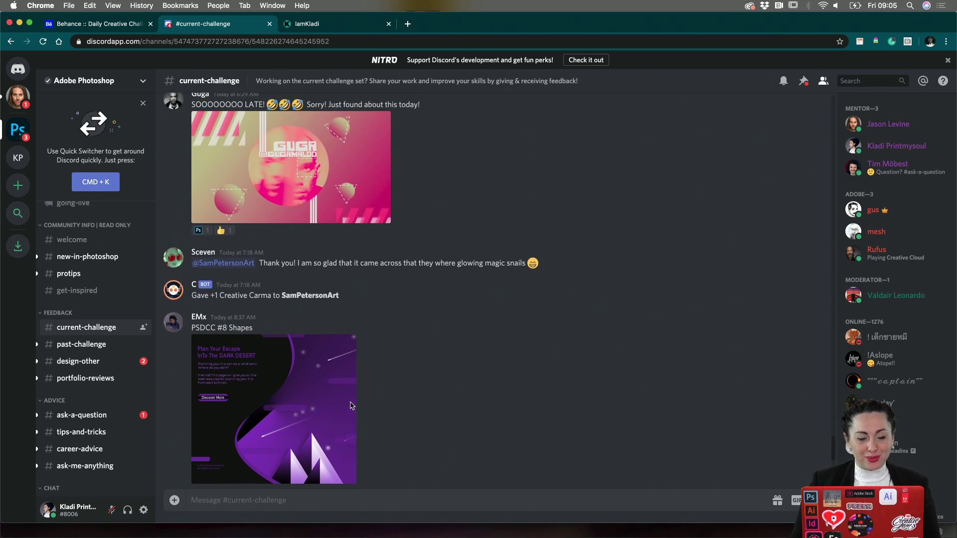
{"action": "scroll", "coordinate": [352, 405], "scroll_direction": "down", "scroll_amount": 6}
{"action": "scroll", "coordinate": [351, 406], "scroll_direction": "down", "scroll_amount": 3}
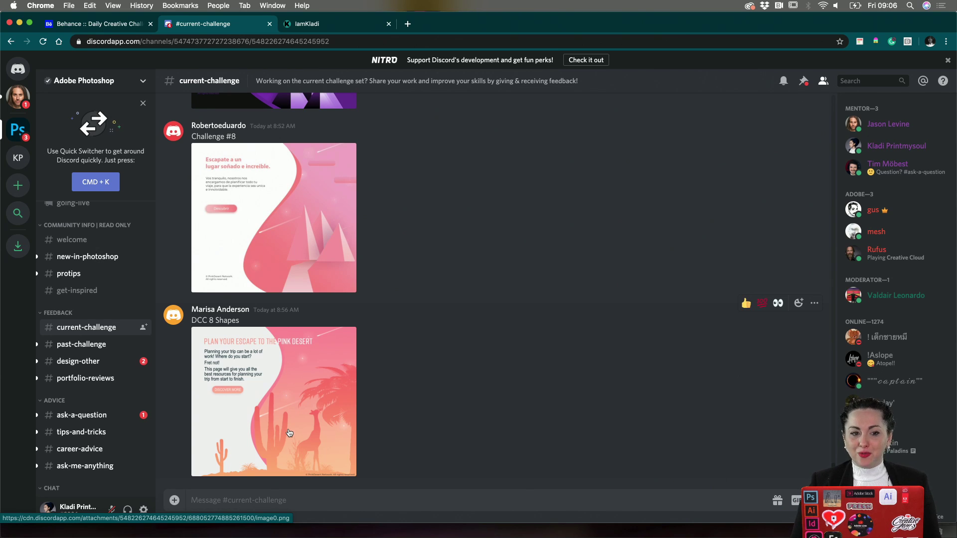
Step: Check the March 11 to March 13 challenges on Behance and bring up the Shapes starter file in Photoshop
{"action": "left_click", "coordinate": [108, 27]}
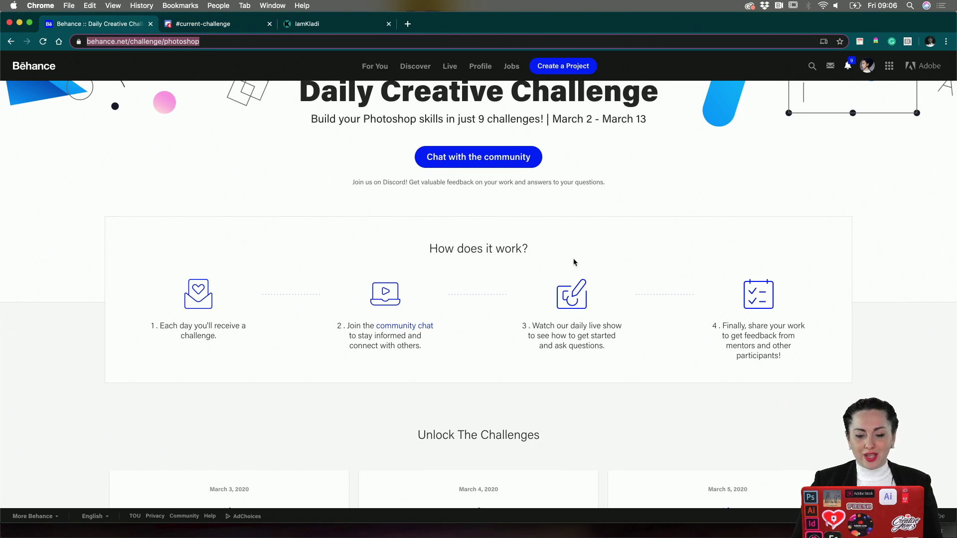
{"action": "scroll", "coordinate": [573, 257], "scroll_direction": "down", "scroll_amount": 2}
{"action": "scroll", "coordinate": [572, 239], "scroll_direction": "down", "scroll_amount": 12}
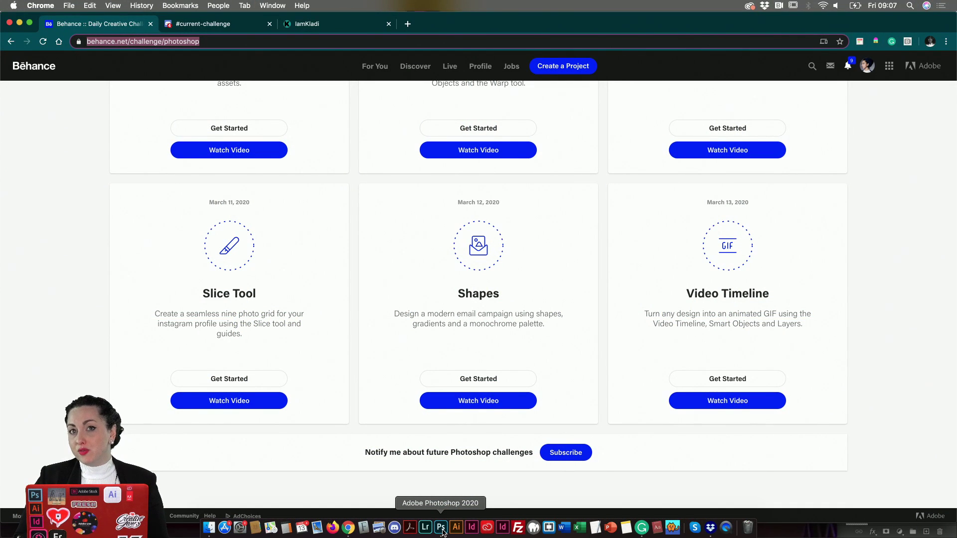
{"action": "left_click", "coordinate": [442, 532]}
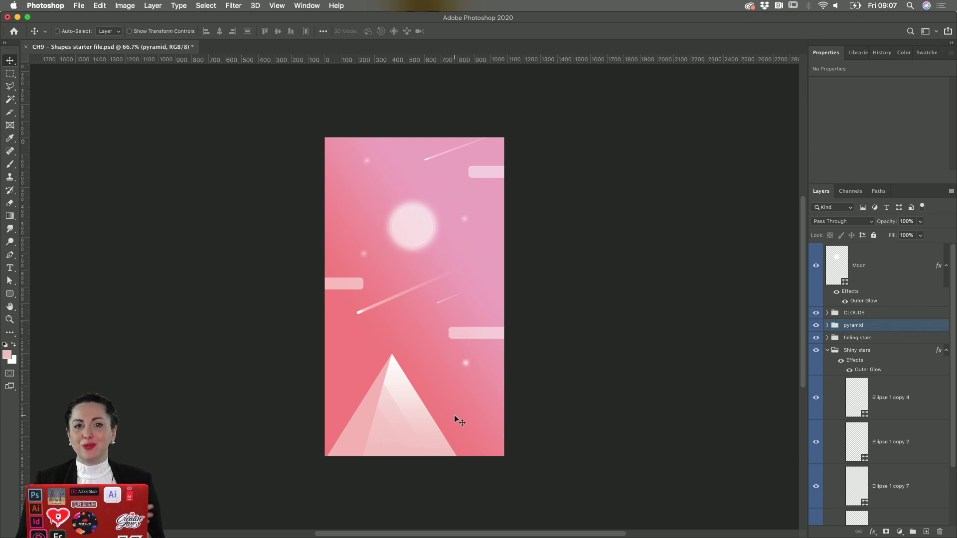
Step: Switch to Chrome and open the Resources page of iamkladi.com
{"action": "mouse_move", "coordinate": [410, 536]}
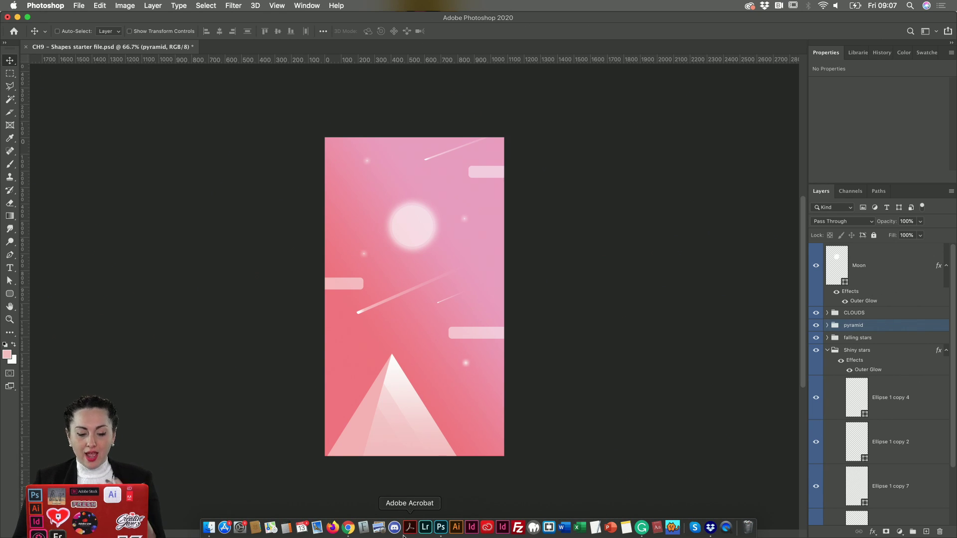
{"action": "left_click", "coordinate": [348, 527]}
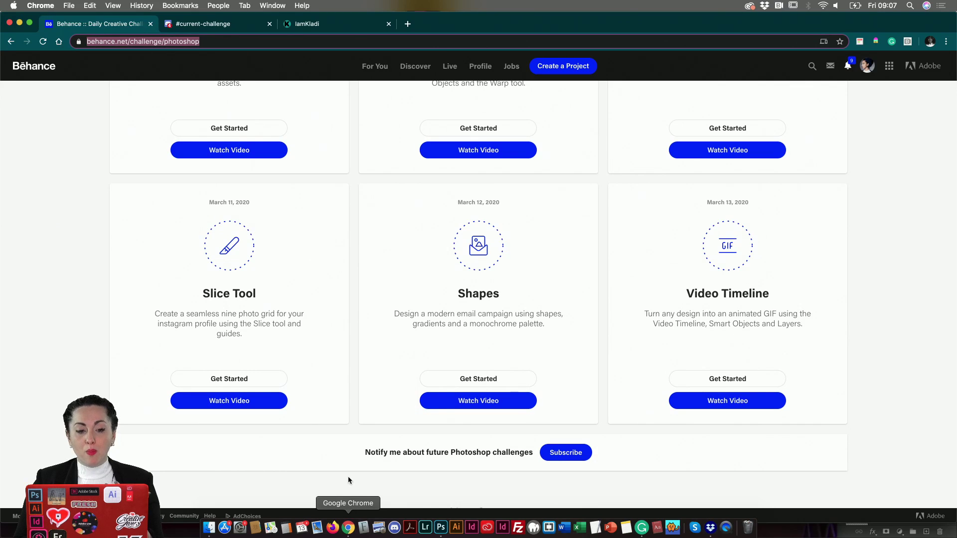
{"action": "left_click", "coordinate": [324, 31]}
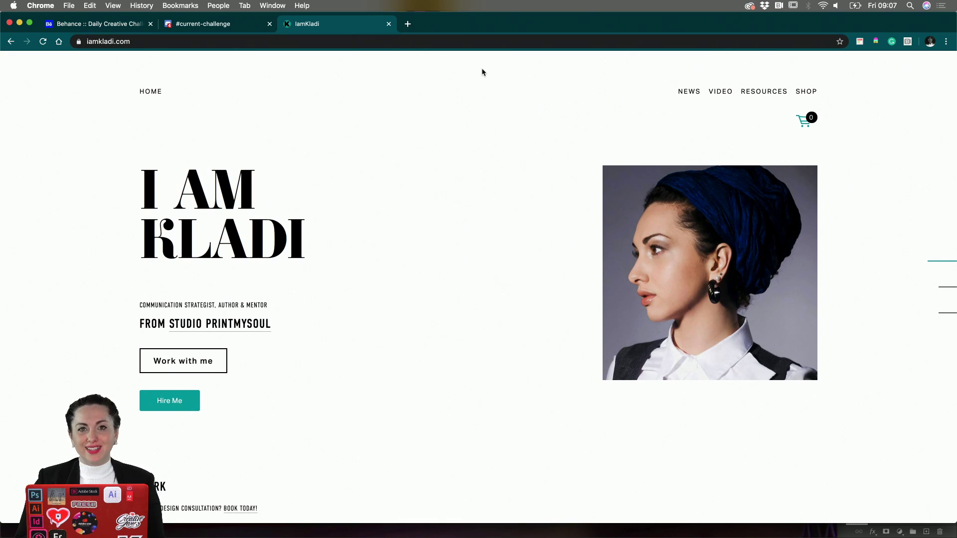
{"action": "left_click", "coordinate": [780, 94]}
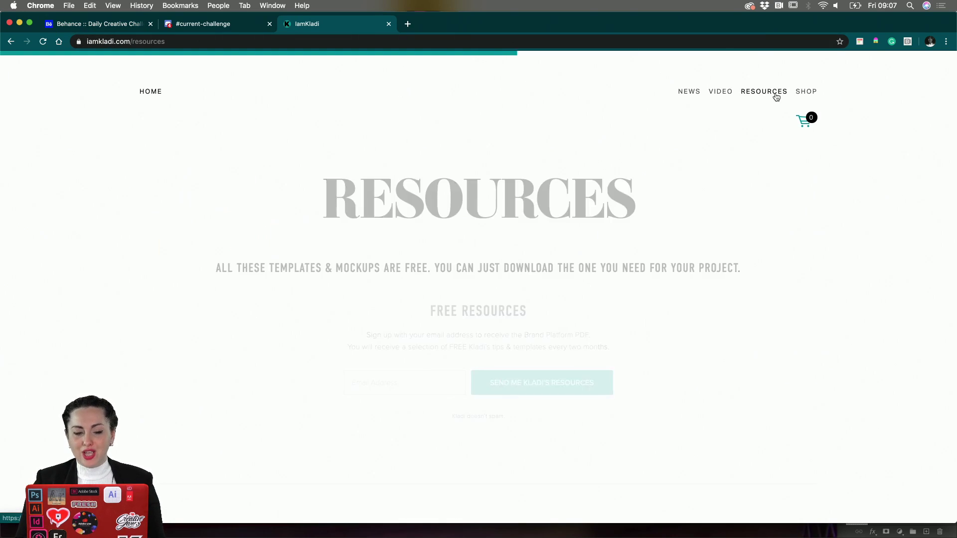
Step: Look through the free templates and mockups offered on the iamkladi.com Resources page
{"action": "scroll", "coordinate": [595, 287], "scroll_direction": "down", "scroll_amount": 4}
{"action": "scroll", "coordinate": [594, 287], "scroll_direction": "down", "scroll_amount": 12}
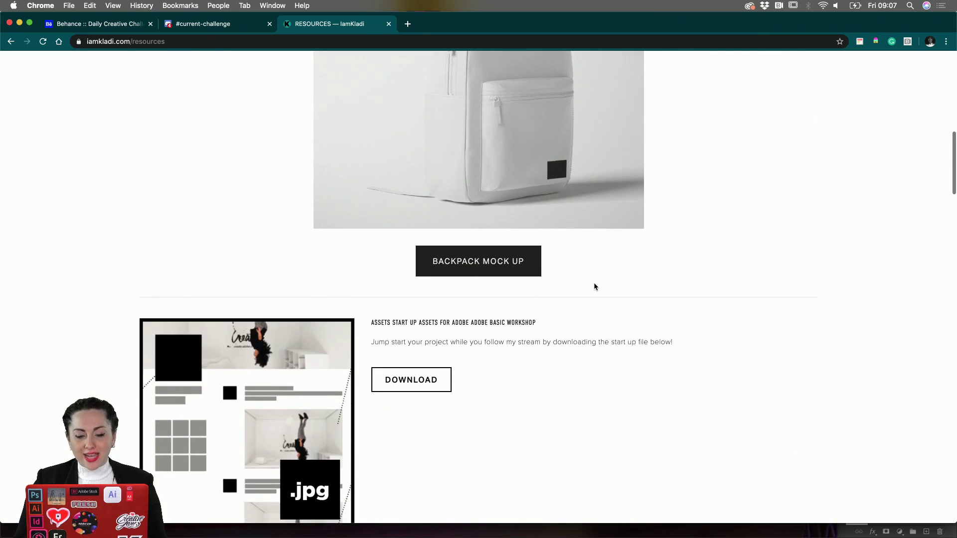
{"action": "scroll", "coordinate": [595, 287], "scroll_direction": "down", "scroll_amount": 10}
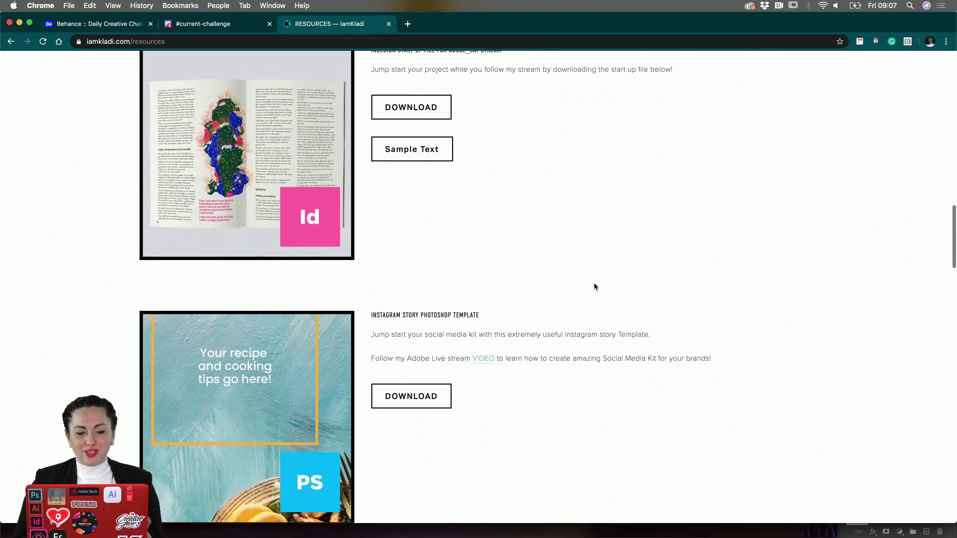
{"action": "scroll", "coordinate": [594, 286], "scroll_direction": "down", "scroll_amount": 1}
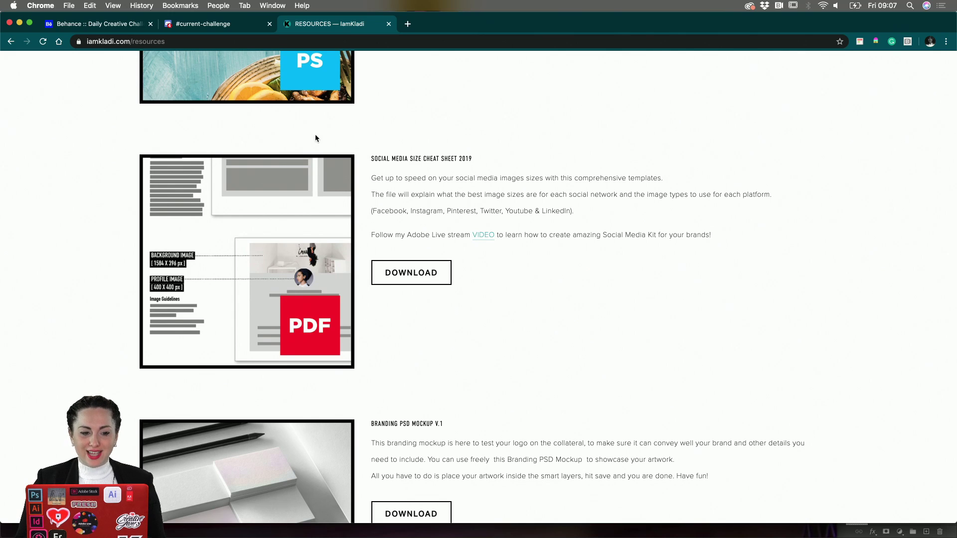
Step: Switch to Photoshop, open the Timeline panel and dock it beside the canvas
{"action": "mouse_move", "coordinate": [491, 534]}
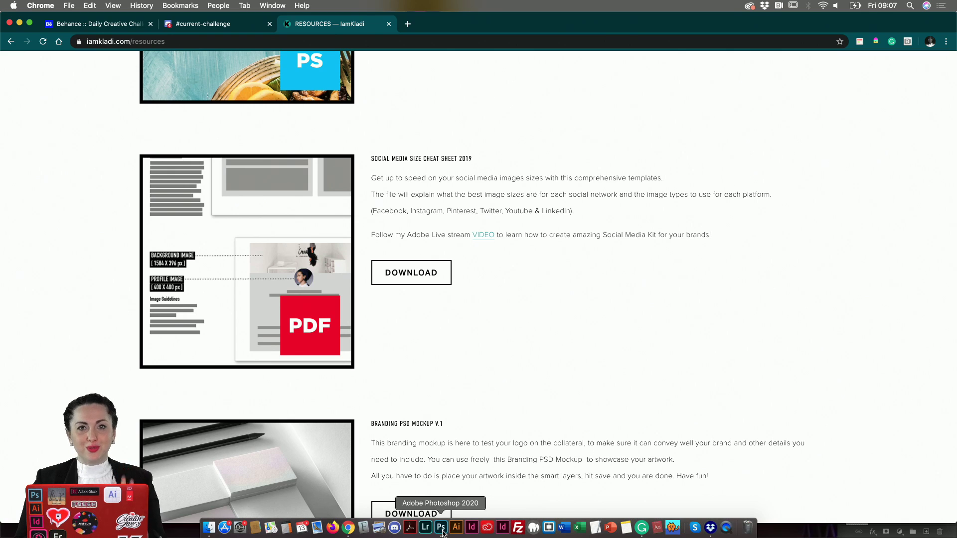
{"action": "left_click", "coordinate": [441, 529]}
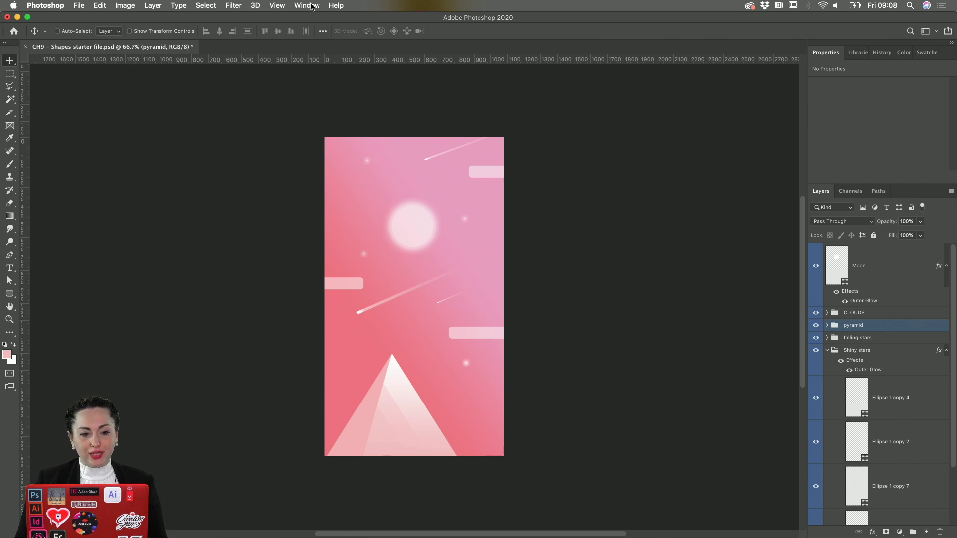
{"action": "left_click", "coordinate": [332, 6]}
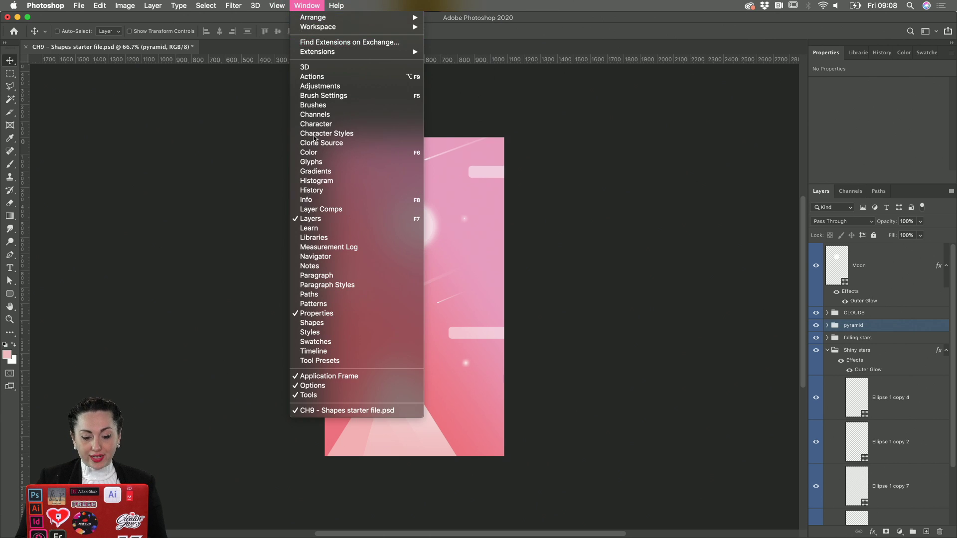
{"action": "left_click", "coordinate": [356, 351]}
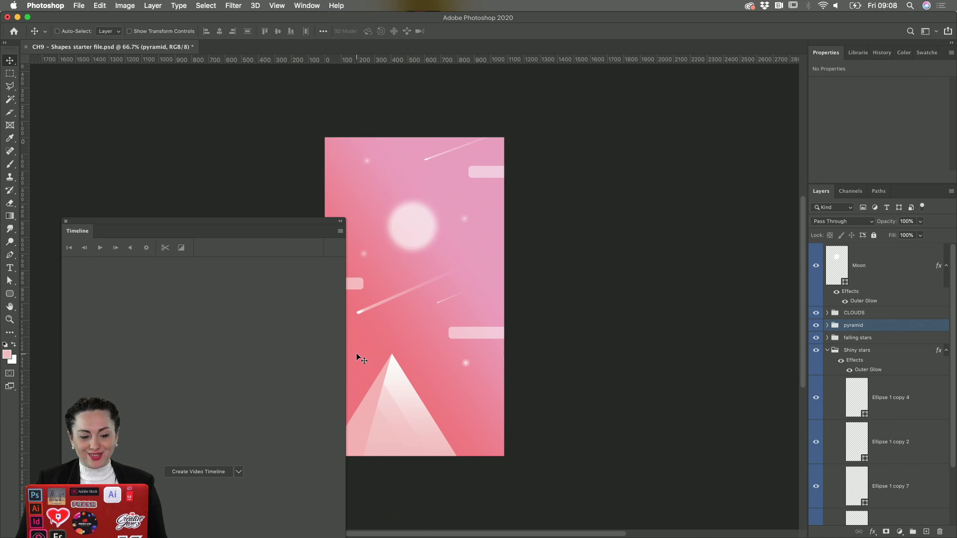
{"action": "left_click_drag", "start_coordinate": [277, 223], "coordinate": [242, 50]}
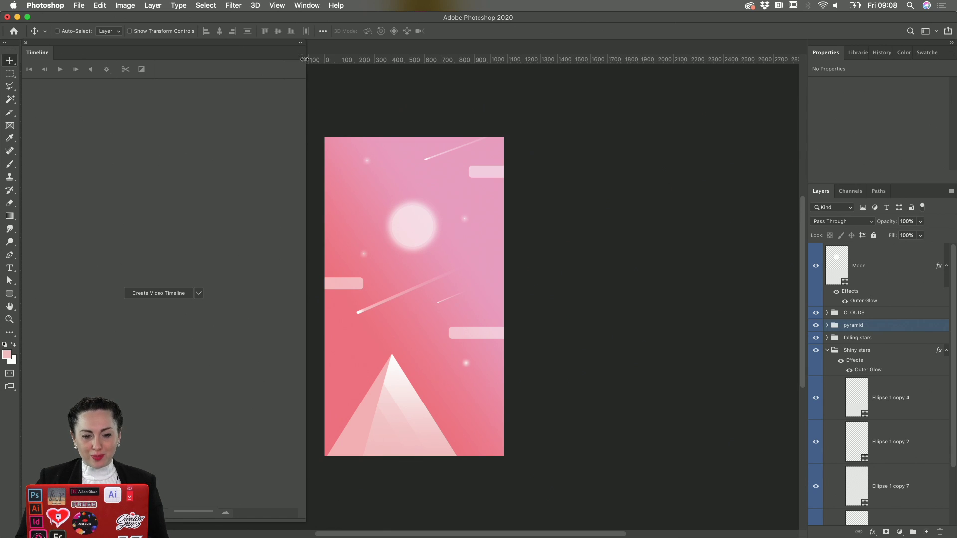
{"action": "scroll", "coordinate": [448, 154], "scroll_direction": "left", "scroll_amount": 5}
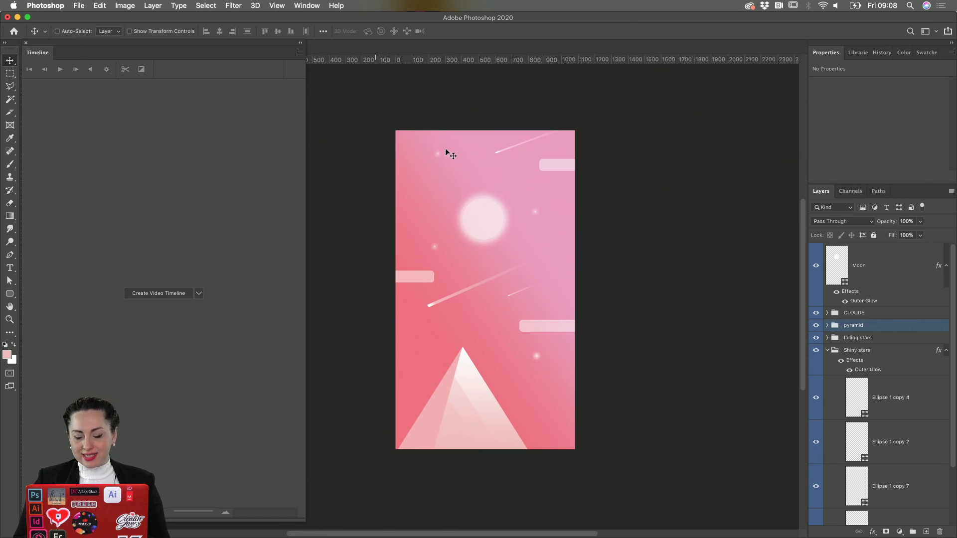
{"action": "scroll", "coordinate": [449, 153], "scroll_direction": "right", "scroll_amount": 2}
Step: Filter the layers to shape layers only, rasterize all of them and turn the filter off
{"action": "left_click", "coordinate": [891, 264]}
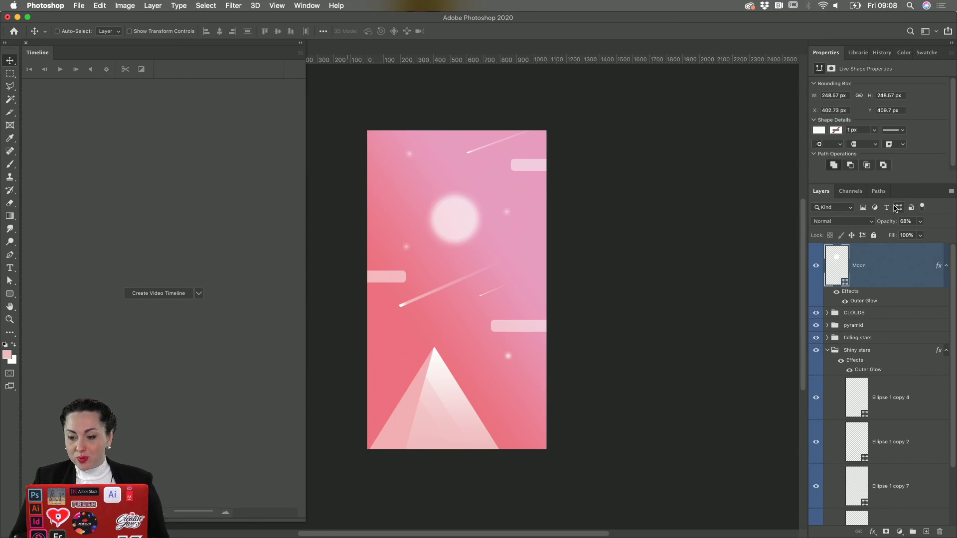
{"action": "left_click", "coordinate": [896, 208]}
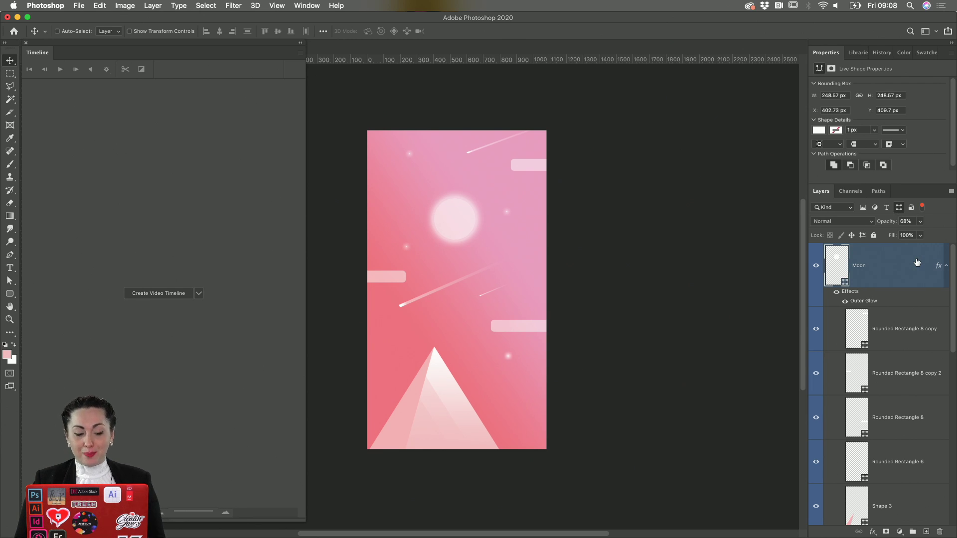
{"action": "key", "text": "super+alt+a"}
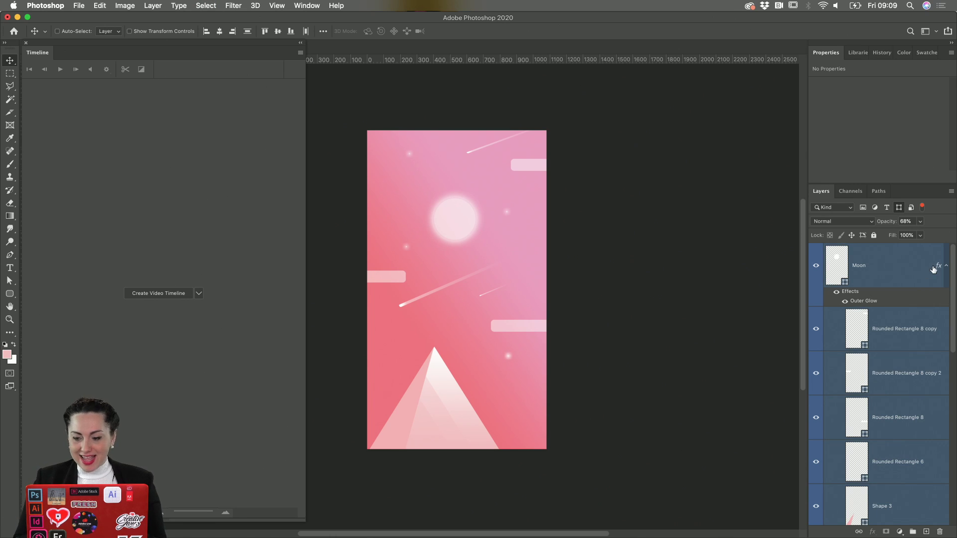
{"action": "right_click", "coordinate": [910, 271]}
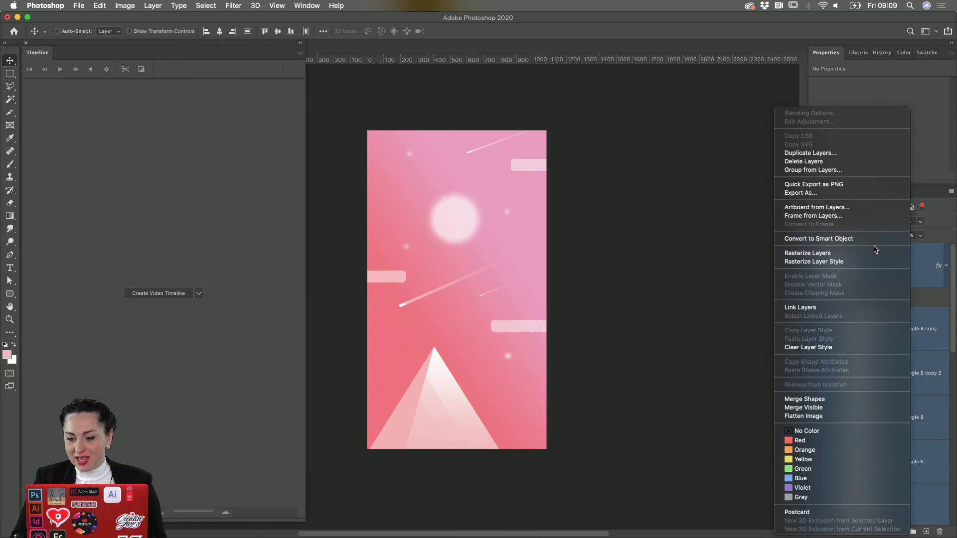
{"action": "left_click", "coordinate": [871, 254]}
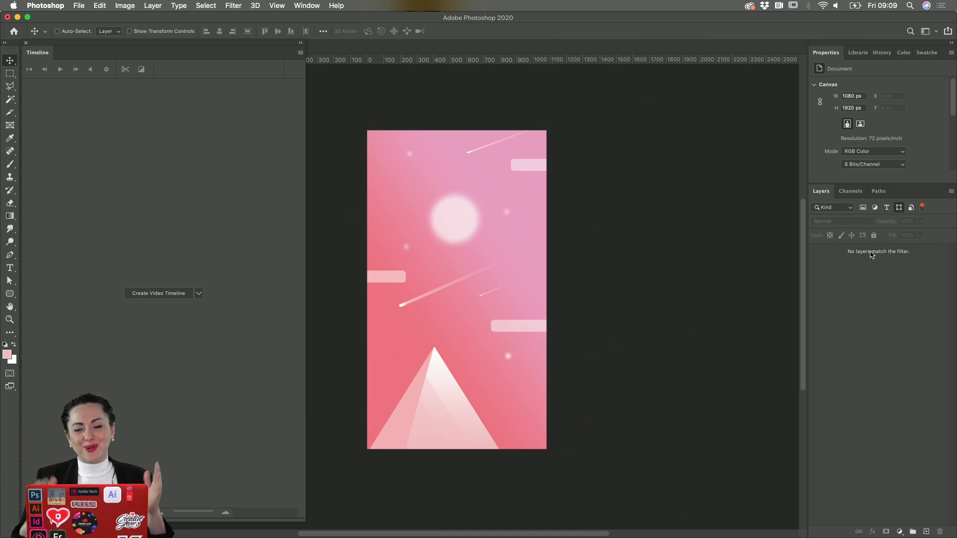
{"action": "left_click", "coordinate": [899, 209]}
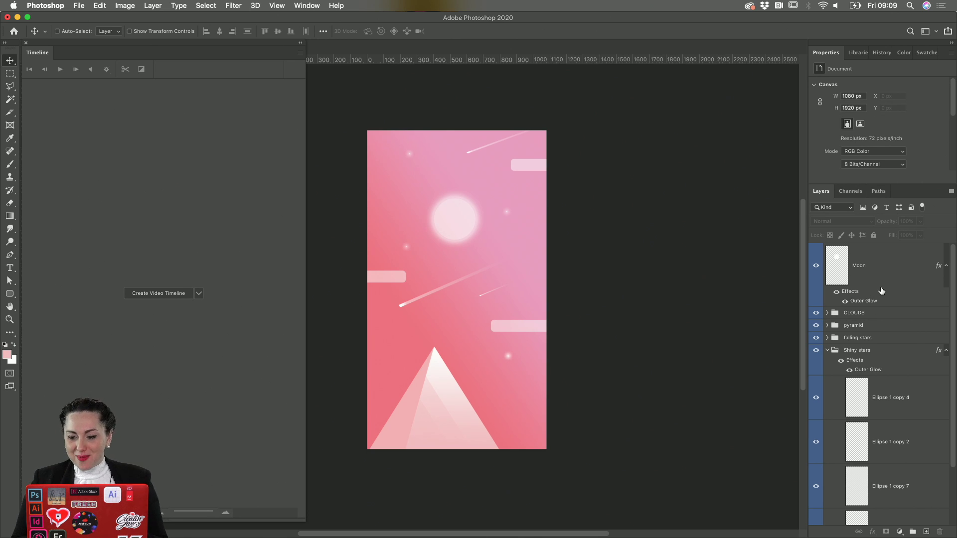
Step: Create a video timeline for the document and enlarge the Timeline panel and its time scale
{"action": "left_click", "coordinate": [161, 295]}
{"action": "left_click_drag", "start_coordinate": [306, 163], "coordinate": [339, 163]}
{"action": "scroll", "coordinate": [585, 231], "scroll_direction": "left", "scroll_amount": 3}
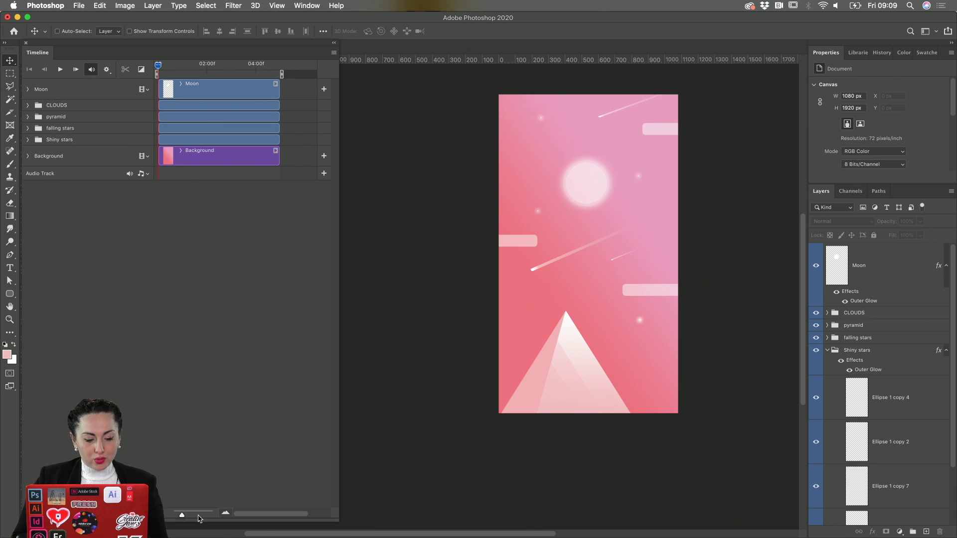
{"action": "left_click_drag", "start_coordinate": [183, 515], "coordinate": [185, 516]}
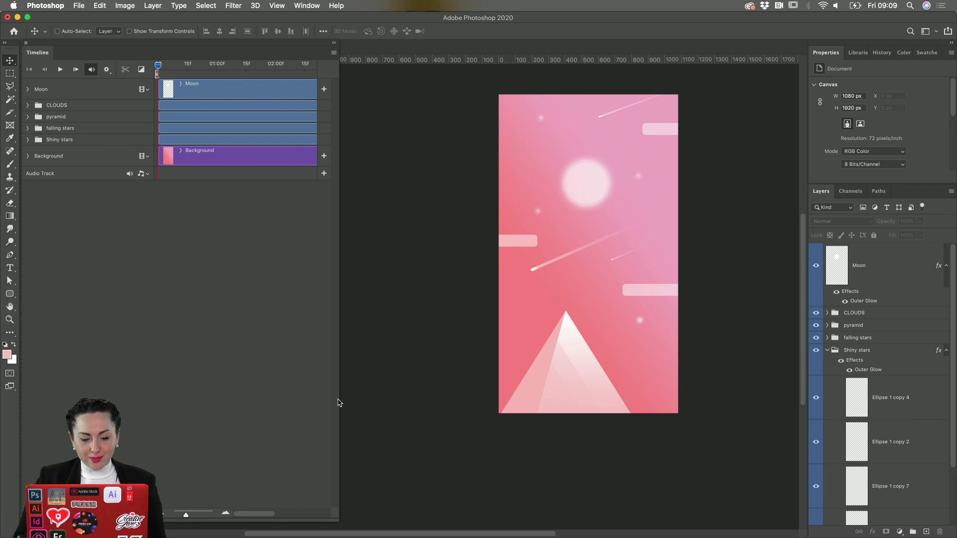
{"action": "left_click_drag", "start_coordinate": [339, 399], "coordinate": [392, 386]}
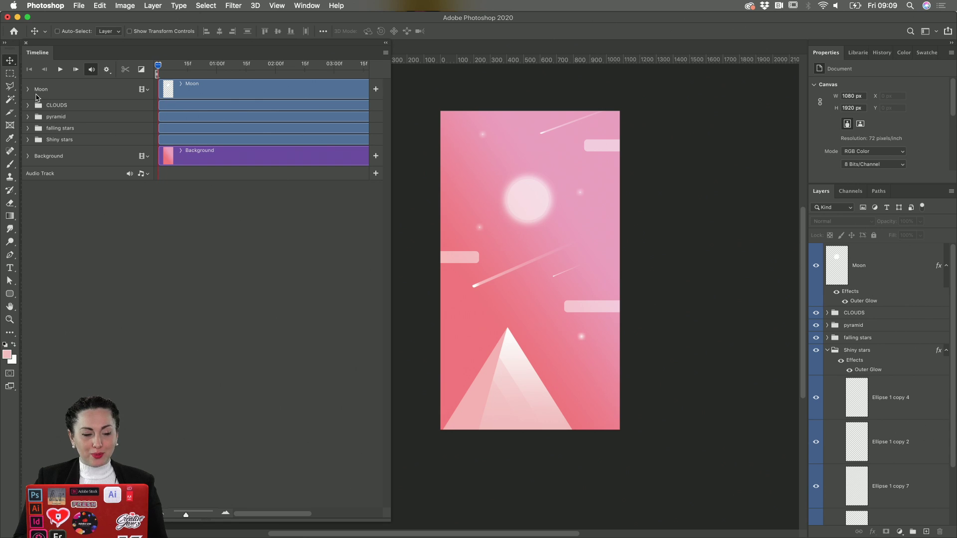
Step: Expand the Moon track, shift the moon slightly to about X 397, Y 379 px and enable Position keyframes at 0:00:00:00
{"action": "left_click", "coordinate": [28, 89]}
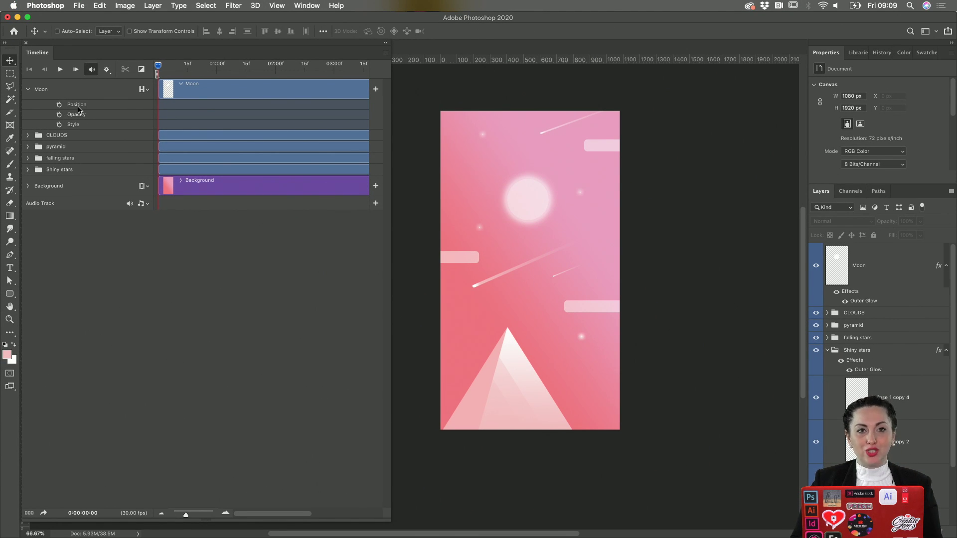
{"action": "left_click", "coordinate": [530, 199]}
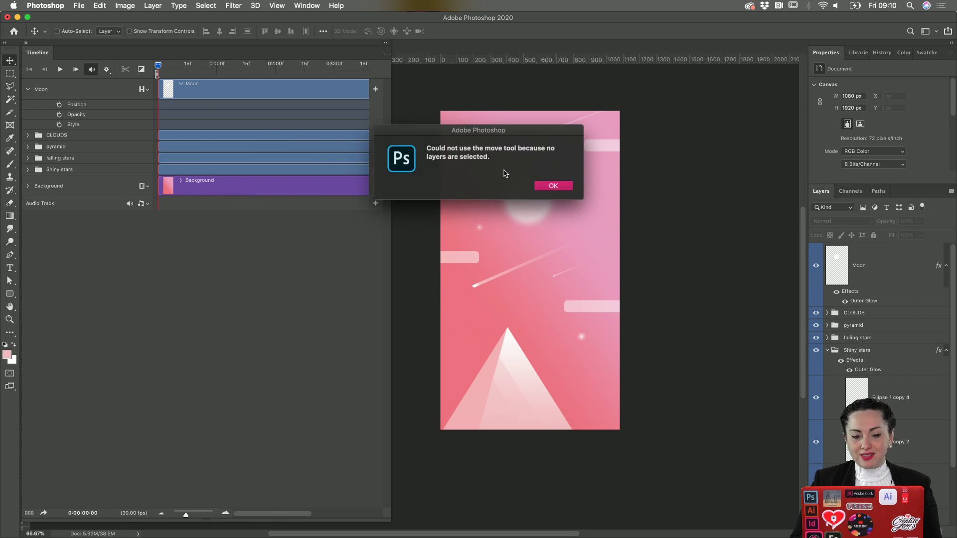
{"action": "left_click", "coordinate": [557, 186]}
{"action": "left_click", "coordinate": [877, 274]}
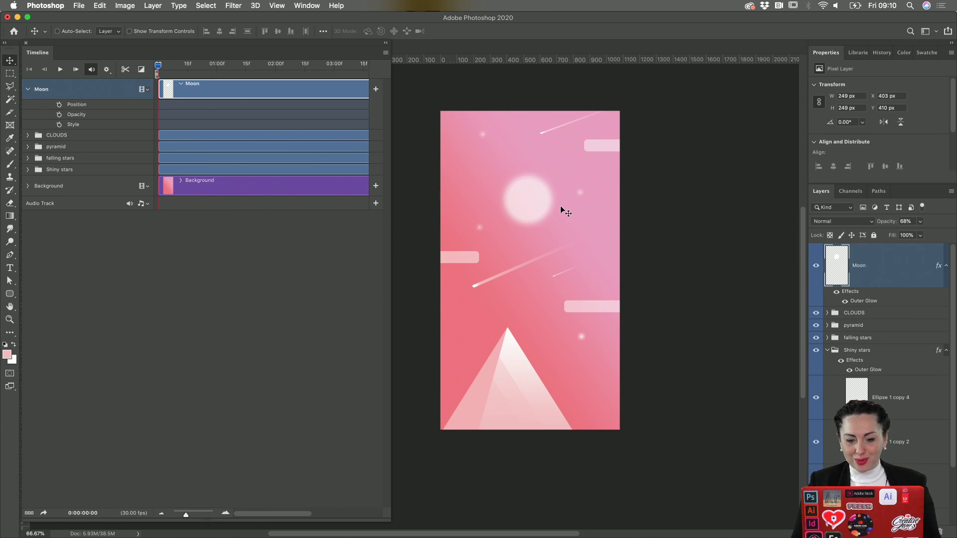
{"action": "mouse_move", "coordinate": [516, 200]}
{"action": "left_mouse_down"}
{"action": "mouse_move", "coordinate": [513, 181]}
{"action": "mouse_move", "coordinate": [526, 198]}
{"action": "left_mouse_up"}
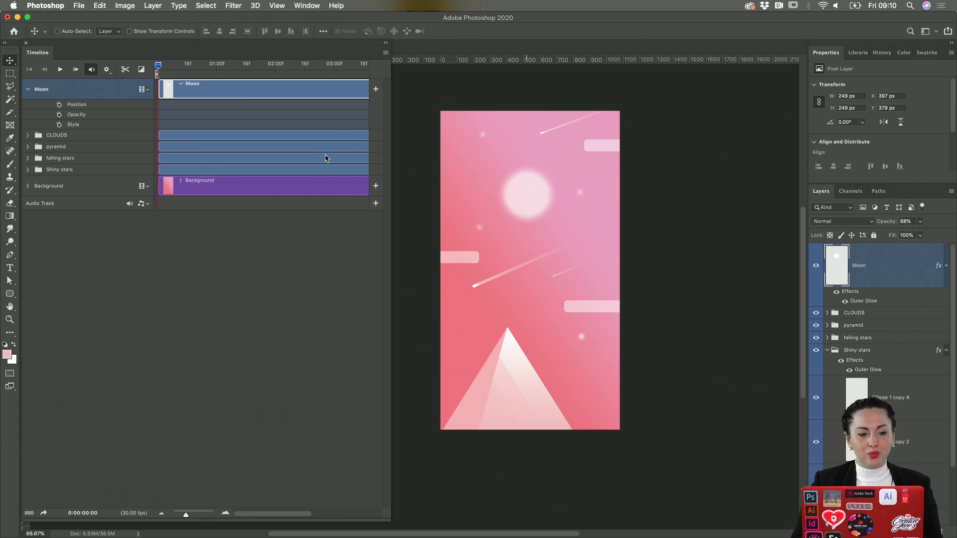
{"action": "left_click", "coordinate": [59, 104]}
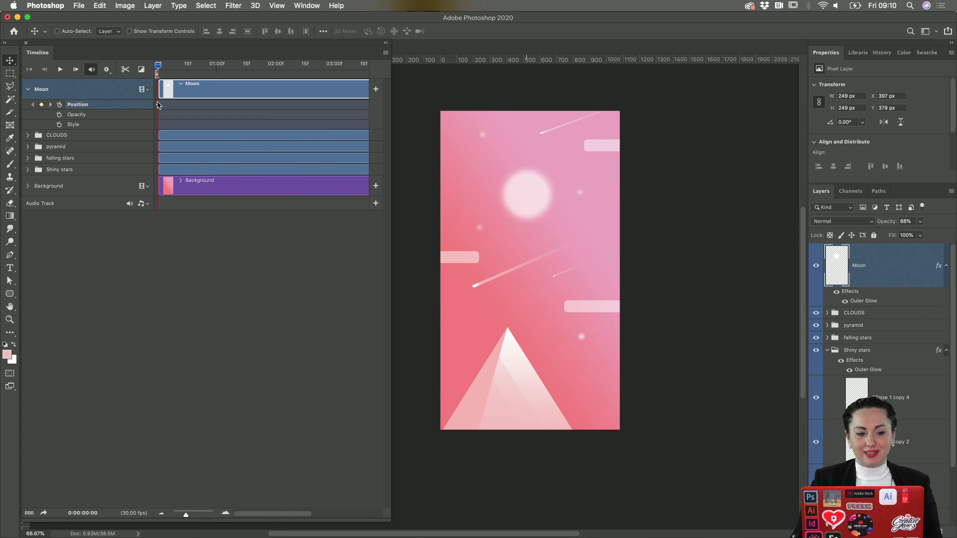
{"action": "mouse_move", "coordinate": [159, 69]}
{"action": "left_mouse_down"}
{"action": "mouse_move", "coordinate": [202, 68]}
{"action": "mouse_move", "coordinate": [158, 68]}
{"action": "left_mouse_up"}
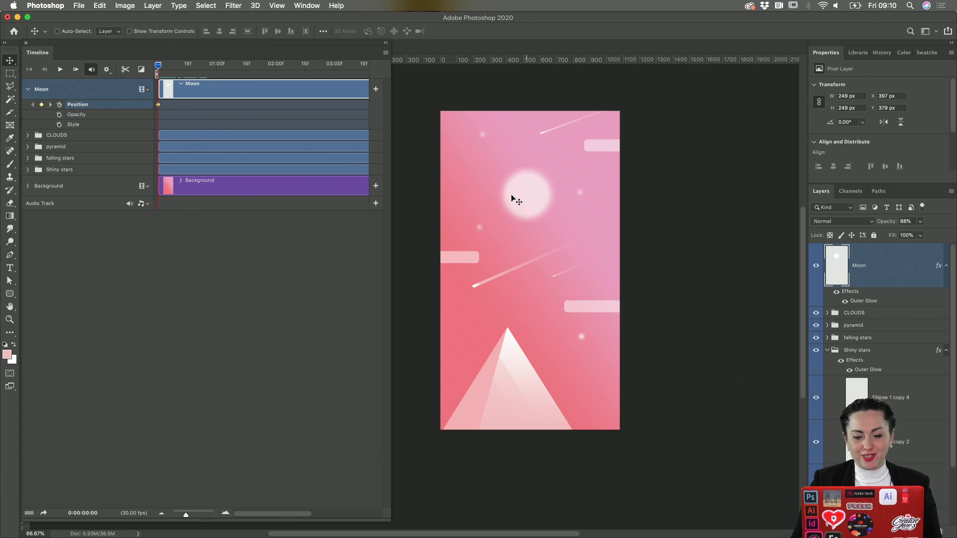
Step: Move the moon to the artwork's lower-left corner at about X -77, Y 1677 px and place the pyramid group above its layer
{"action": "left_click_drag", "start_coordinate": [525, 196], "coordinate": [446, 413]}
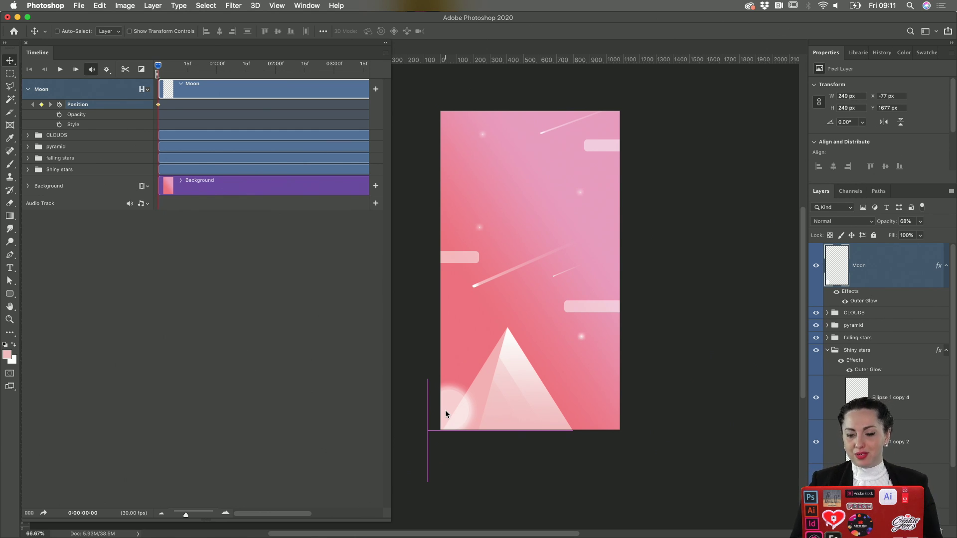
{"action": "left_click", "coordinate": [877, 328]}
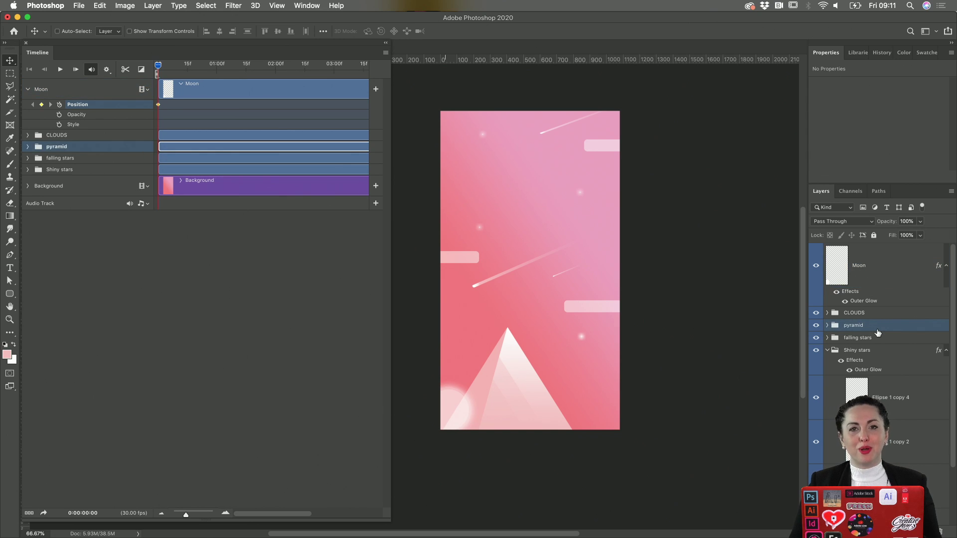
{"action": "left_click_drag", "start_coordinate": [878, 332], "coordinate": [867, 247]}
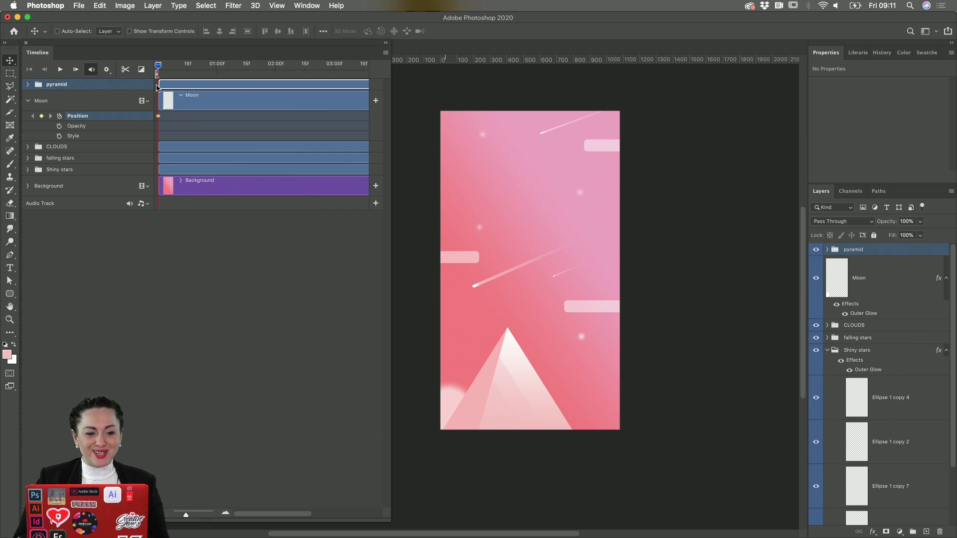
Step: Add a second Moon Position keyframe at 0:00:01:00 by moving the moon up to about X 397, Y 363 px
{"action": "left_click_drag", "start_coordinate": [158, 68], "coordinate": [217, 66]}
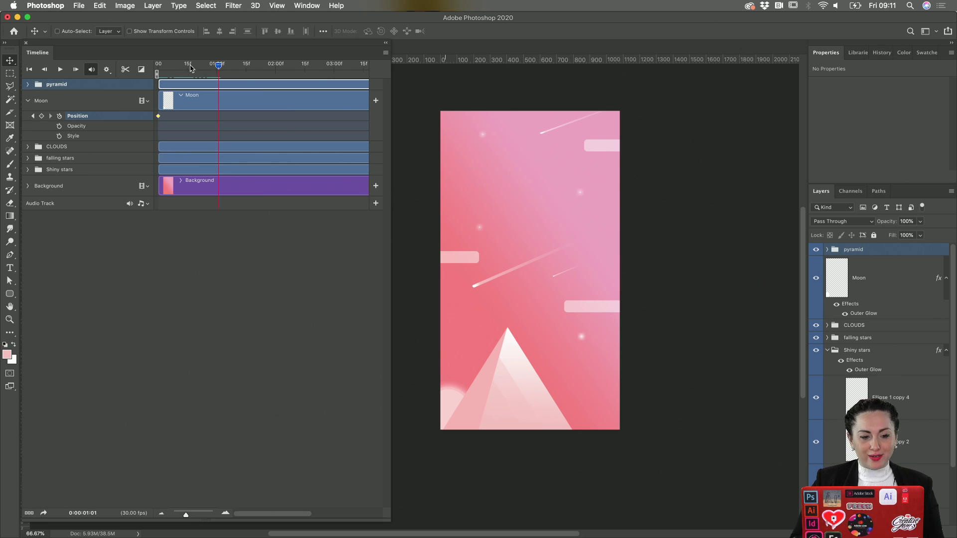
{"action": "left_click_drag", "start_coordinate": [219, 66], "coordinate": [217, 66]}
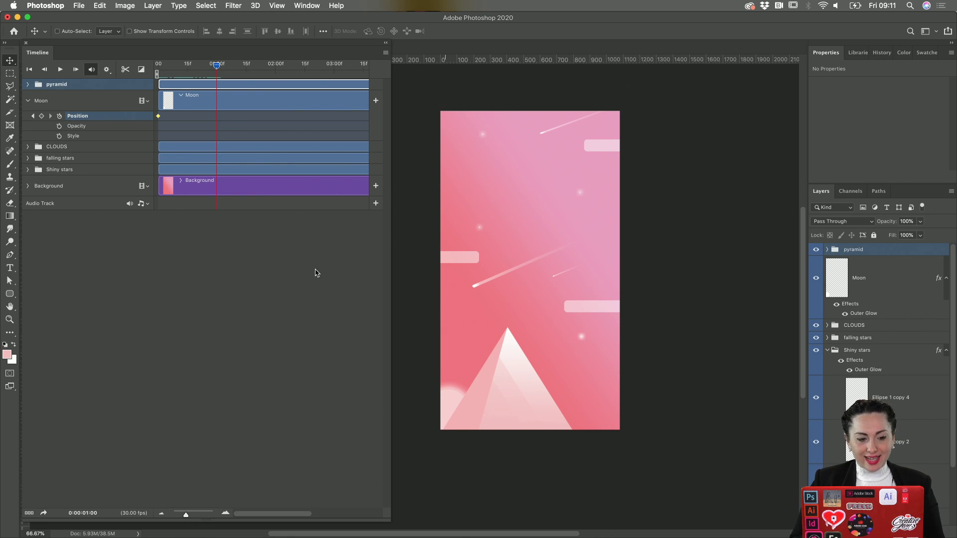
{"action": "left_click", "coordinate": [251, 110]}
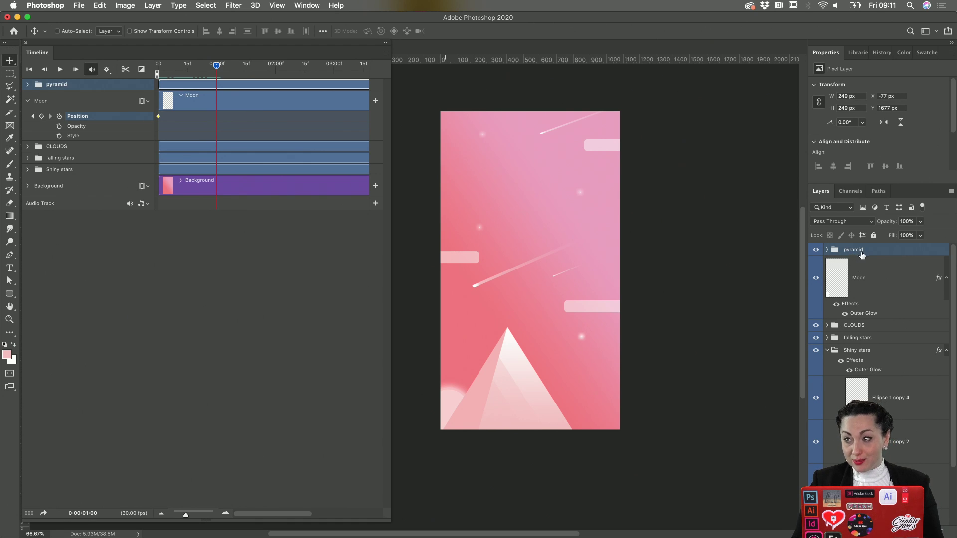
{"action": "left_click", "coordinate": [861, 277]}
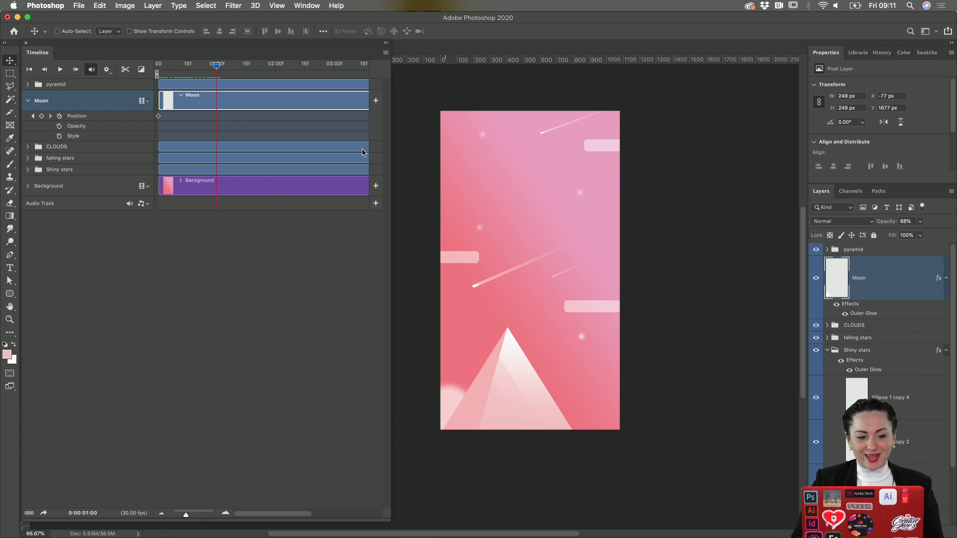
{"action": "left_click_drag", "start_coordinate": [447, 395], "coordinate": [528, 178]}
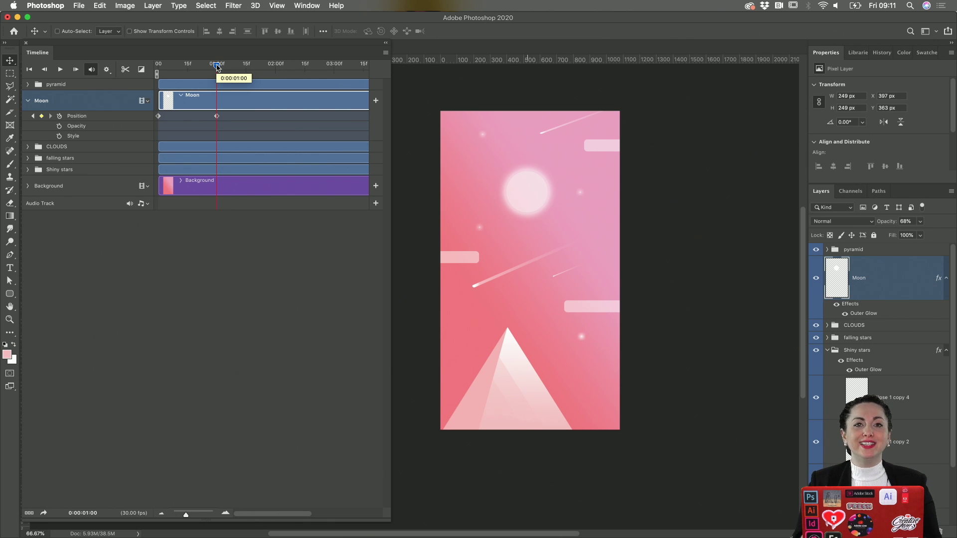
{"action": "mouse_move", "coordinate": [217, 66]}
{"action": "left_mouse_down"}
{"action": "mouse_move", "coordinate": [159, 63]}
{"action": "mouse_move", "coordinate": [217, 49]}
{"action": "left_mouse_up"}
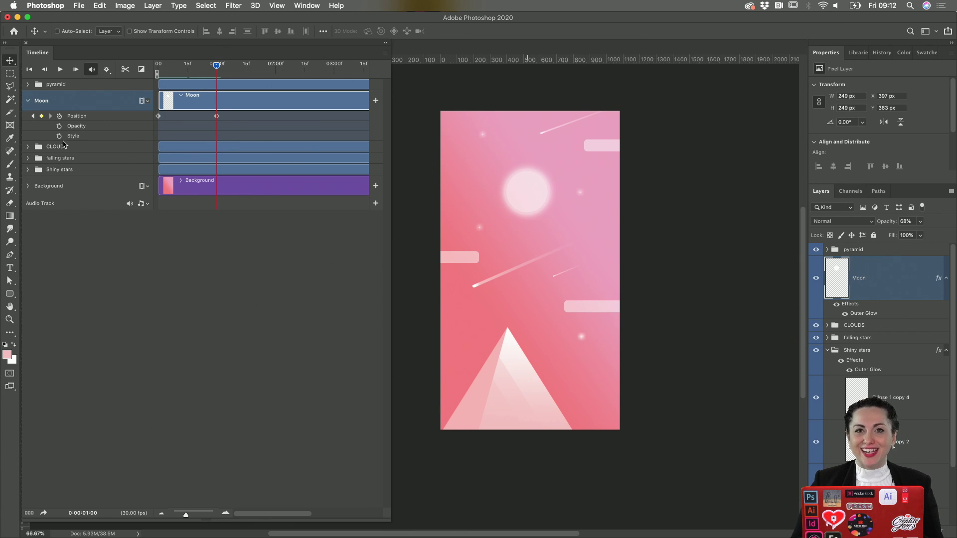
Step: Expand the Background track and enable Style keyframes for it at 0:00:00:00
{"action": "left_click", "coordinate": [234, 191]}
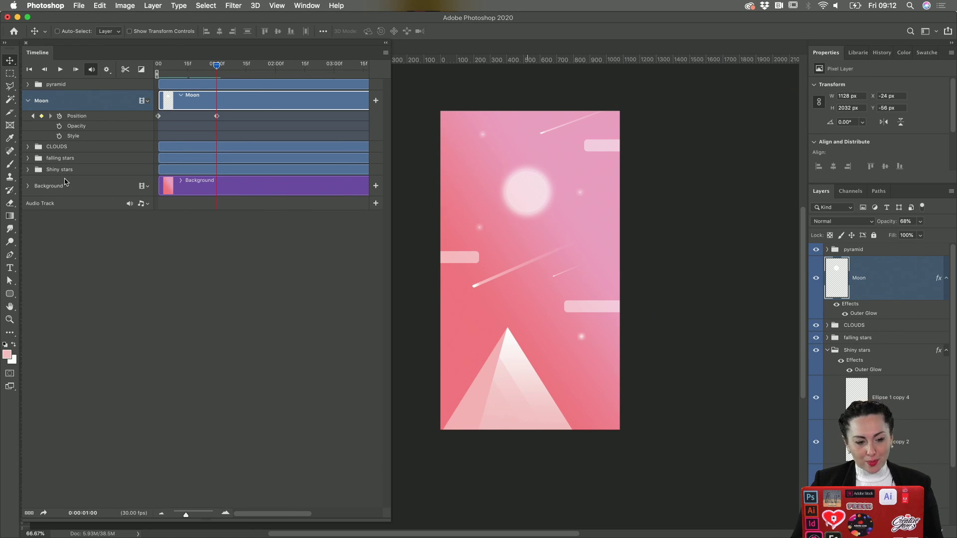
{"action": "left_click", "coordinate": [28, 187]}
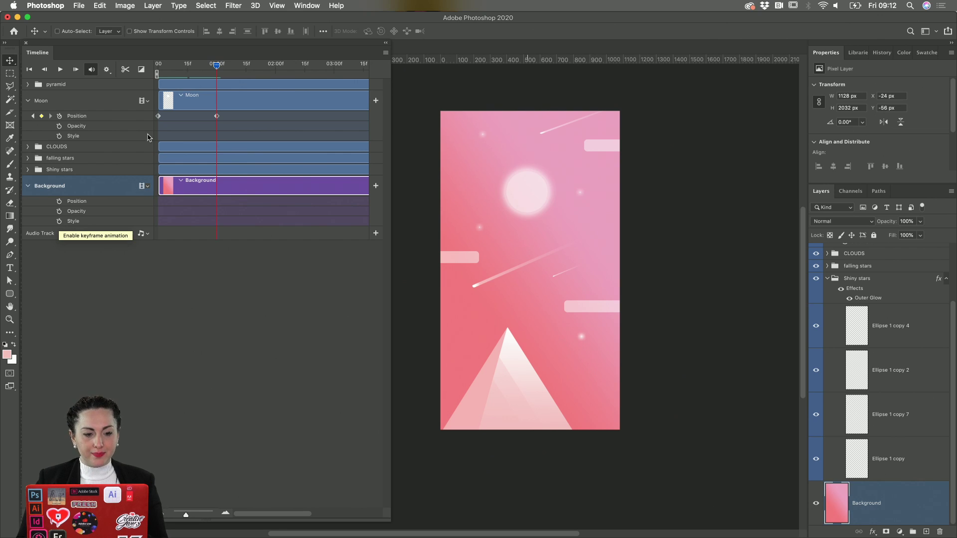
{"action": "left_click_drag", "start_coordinate": [217, 64], "coordinate": [157, 64]}
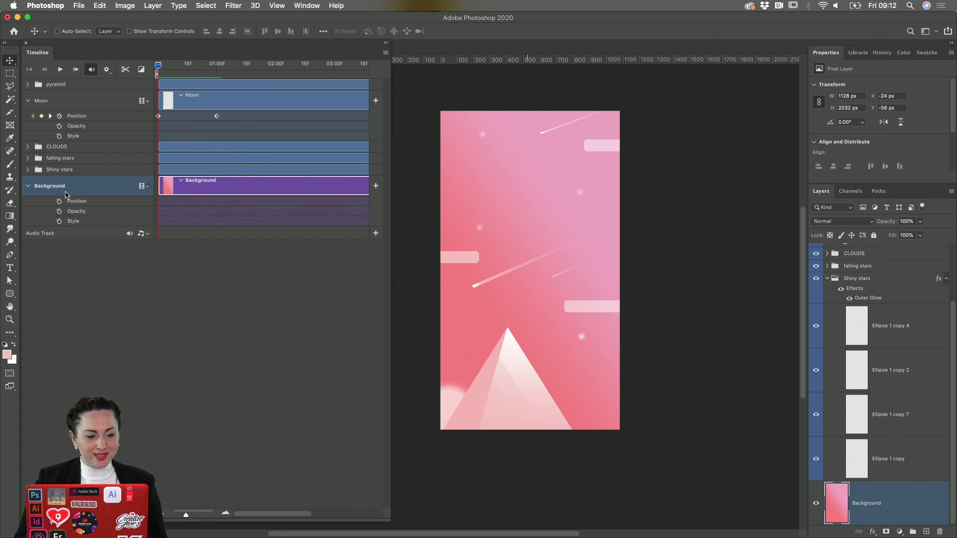
{"action": "left_click", "coordinate": [60, 222]}
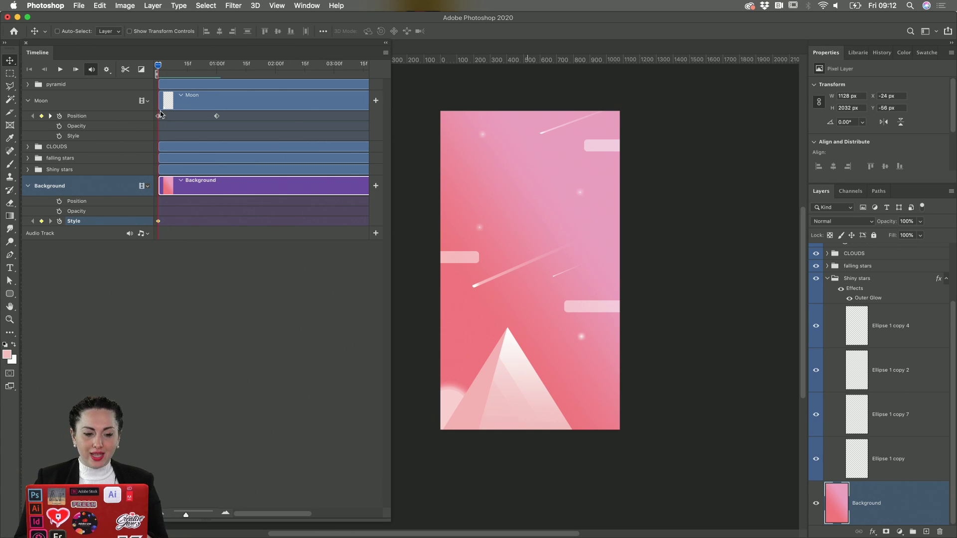
Step: At 0:00:01:00, add a Color Overlay to the Background layer in Multiply mode with the dark blue colour 01024a
{"action": "left_click_drag", "start_coordinate": [158, 66], "coordinate": [217, 65]}
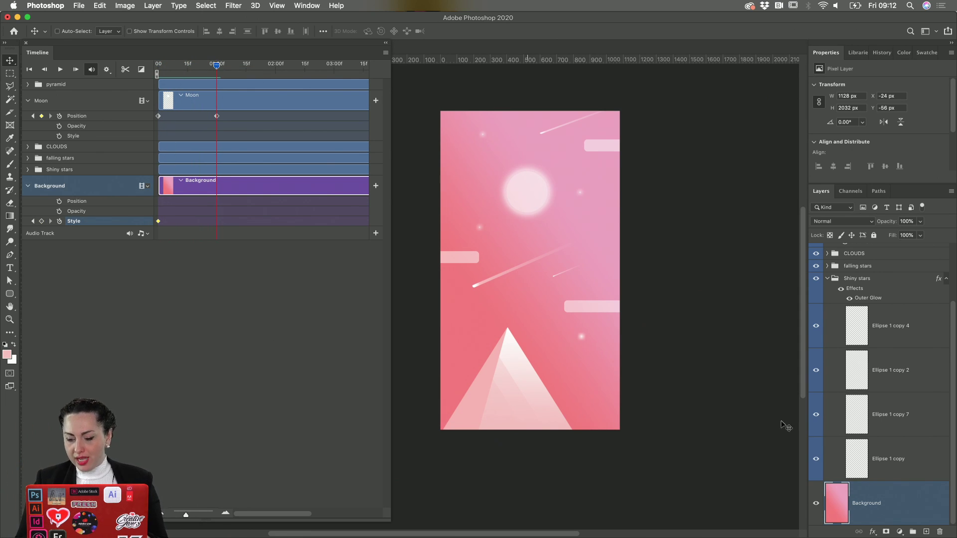
{"action": "left_click", "coordinate": [872, 533]}
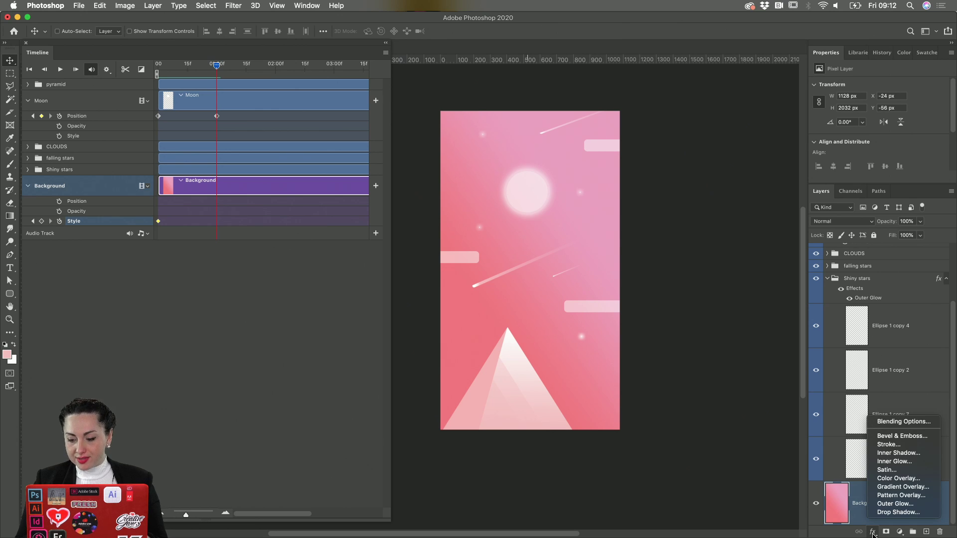
{"action": "left_click", "coordinate": [884, 478]}
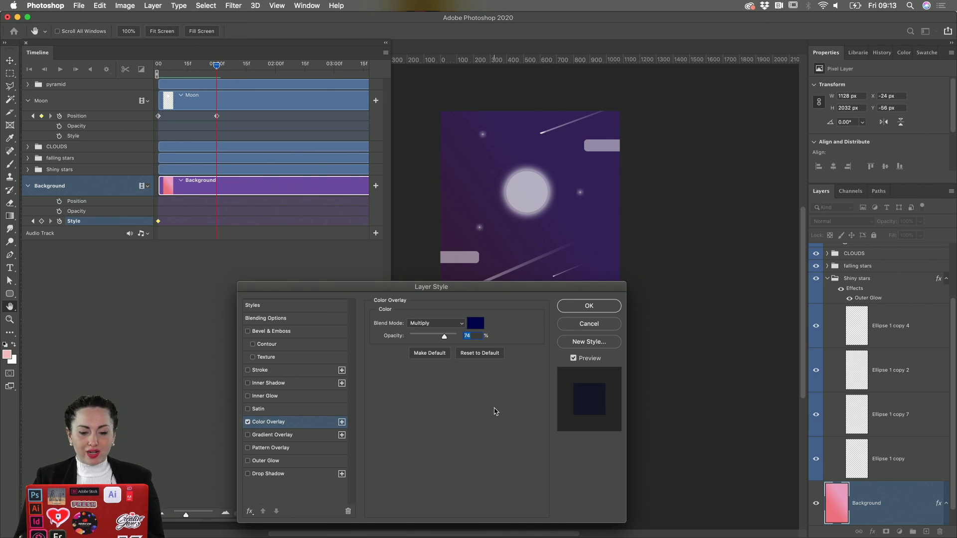
{"action": "left_click_drag", "start_coordinate": [462, 287], "coordinate": [273, 244]}
{"action": "left_click", "coordinate": [288, 279]}
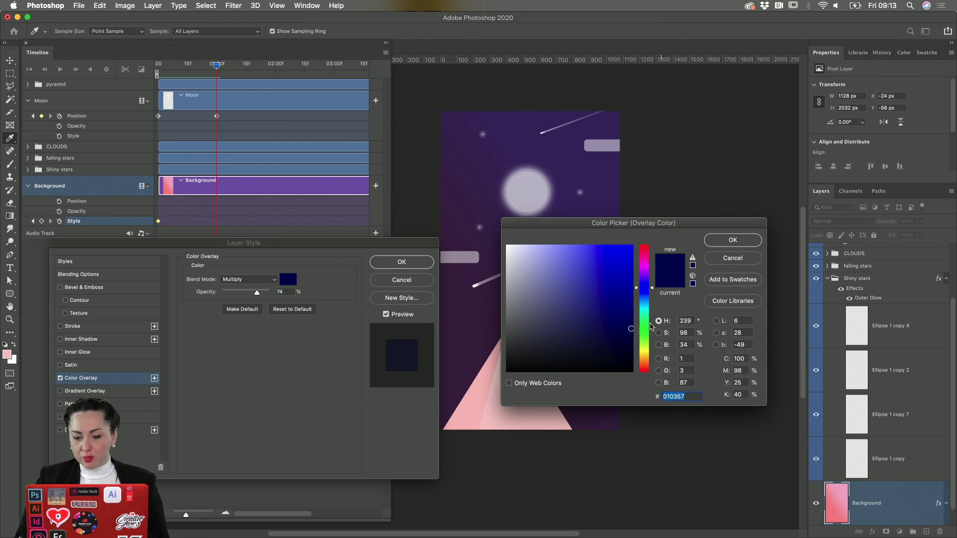
{"action": "left_click", "coordinate": [631, 334]}
{"action": "left_click_drag", "start_coordinate": [631, 333], "coordinate": [631, 335]}
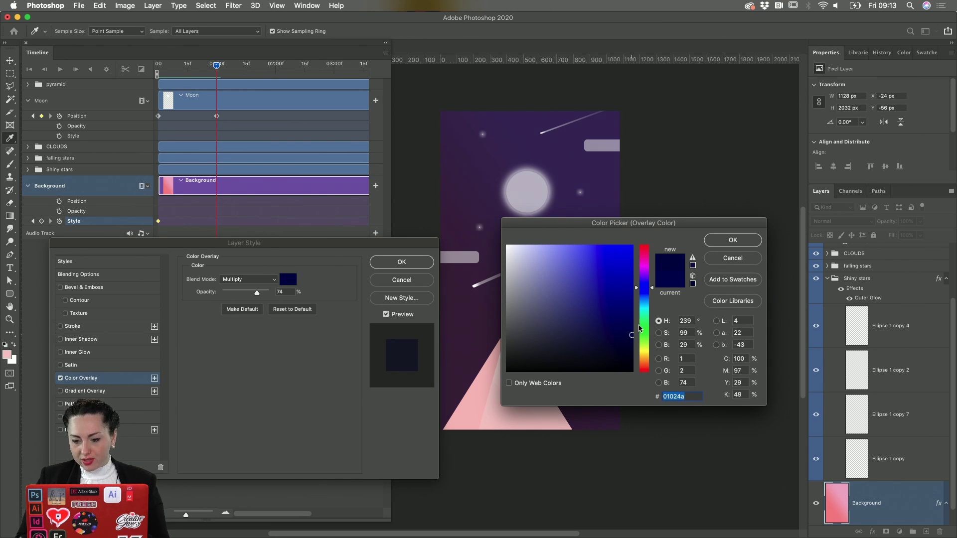
{"action": "left_click", "coordinate": [732, 240]}
Step: Set the Background's Color Overlay opacity to 77% and apply the layer style
{"action": "left_click", "coordinate": [257, 293]}
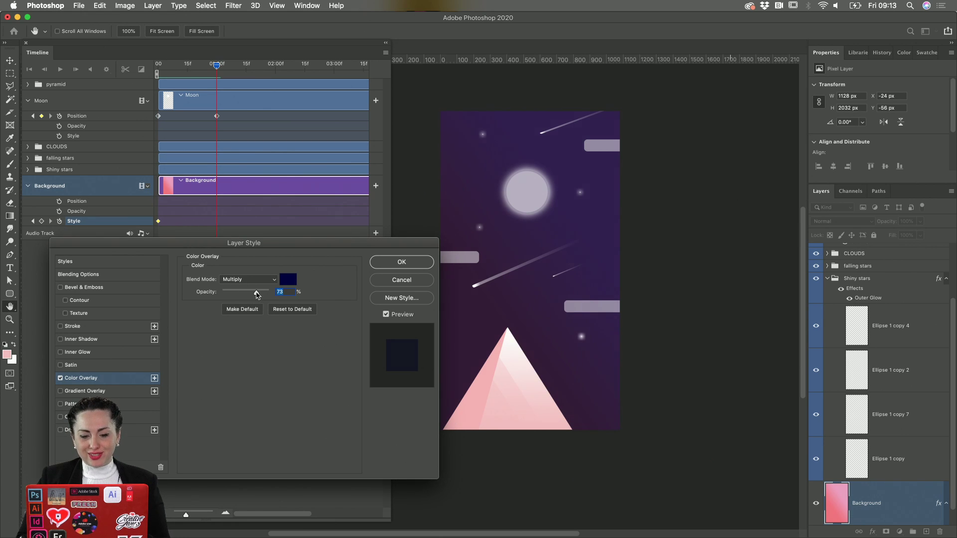
{"action": "mouse_move", "coordinate": [258, 295]}
{"action": "left_mouse_down"}
{"action": "mouse_move", "coordinate": [290, 294]}
{"action": "mouse_move", "coordinate": [257, 293]}
{"action": "left_mouse_up"}
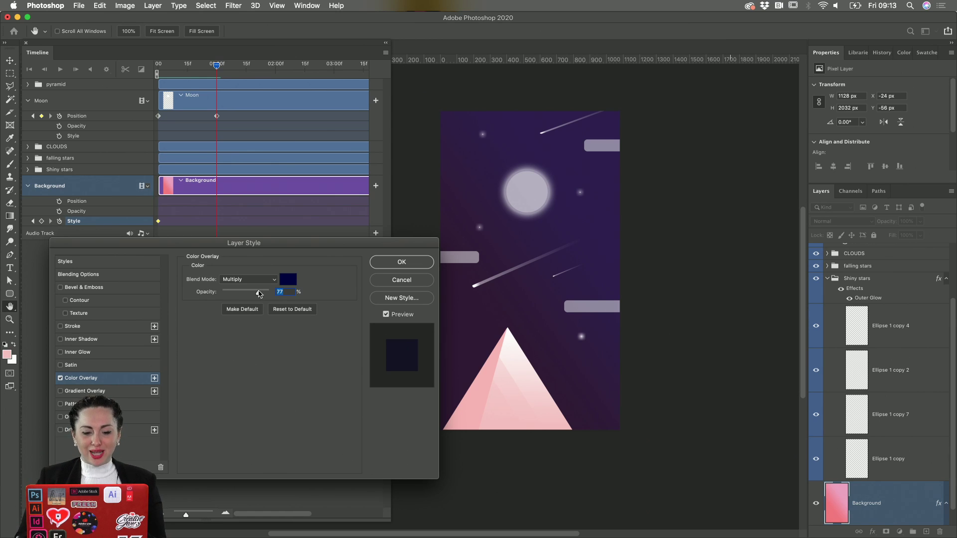
{"action": "left_click", "coordinate": [401, 262]}
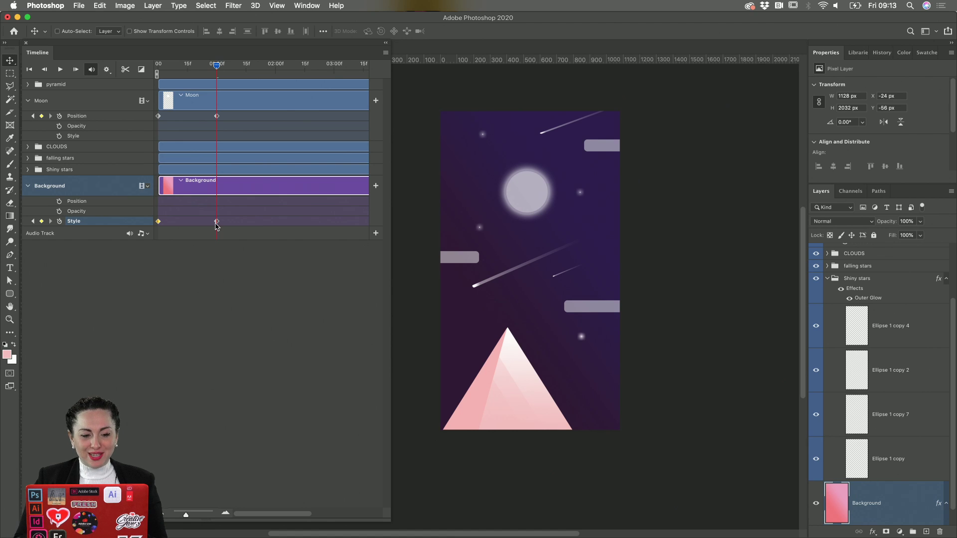
Step: Play the animation from the beginning to check the moon and background change, and return to 0:00:00:00
{"action": "left_click_drag", "start_coordinate": [217, 64], "coordinate": [158, 63]}
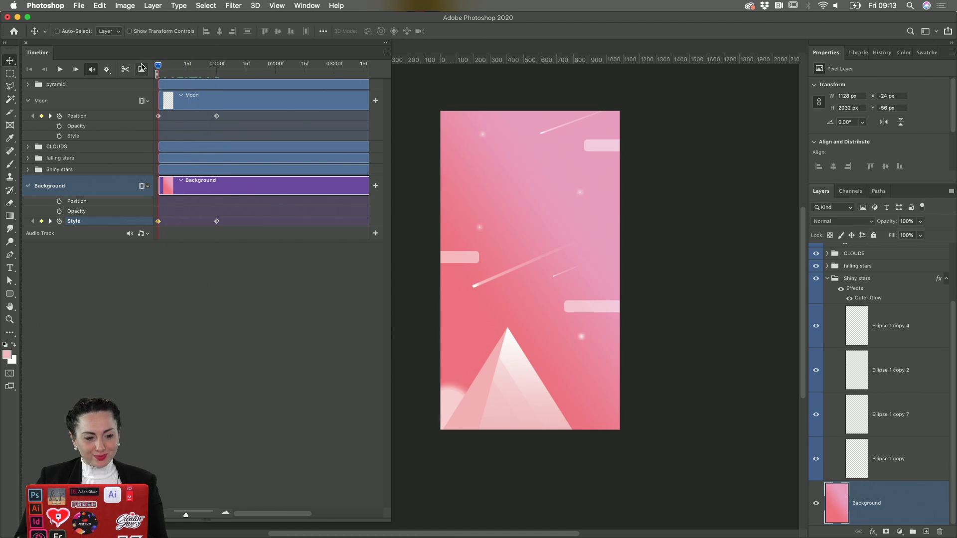
{"action": "left_click", "coordinate": [61, 69]}
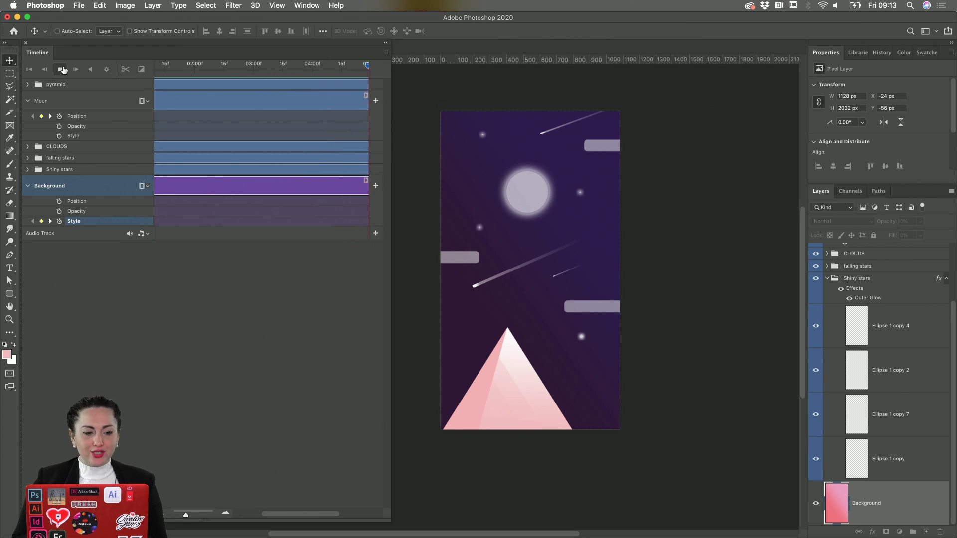
{"action": "left_click", "coordinate": [62, 70]}
{"action": "left_click_drag", "start_coordinate": [219, 69], "coordinate": [151, 60]}
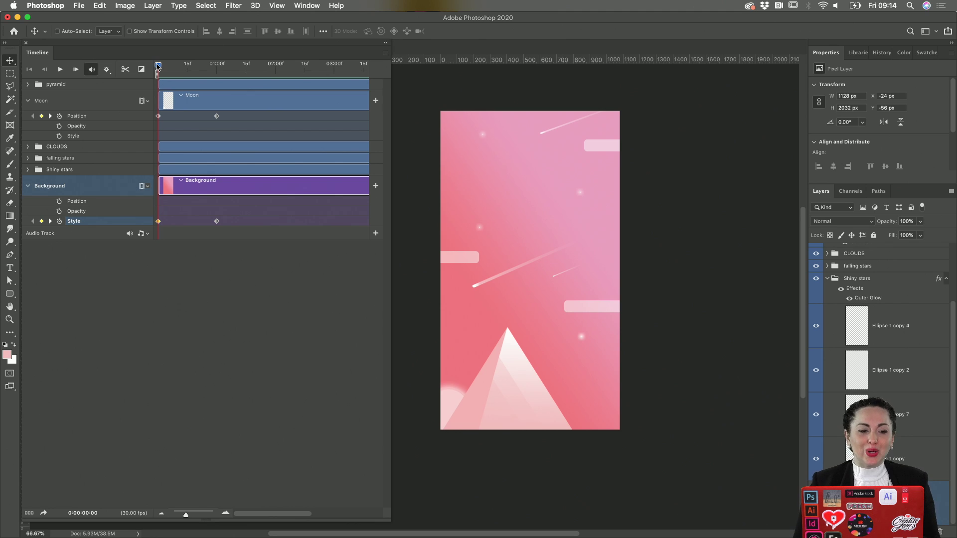
{"action": "mouse_move", "coordinate": [157, 65]}
{"action": "left_mouse_down"}
{"action": "mouse_move", "coordinate": [224, 65]}
{"action": "mouse_move", "coordinate": [143, 59]}
{"action": "left_mouse_up"}
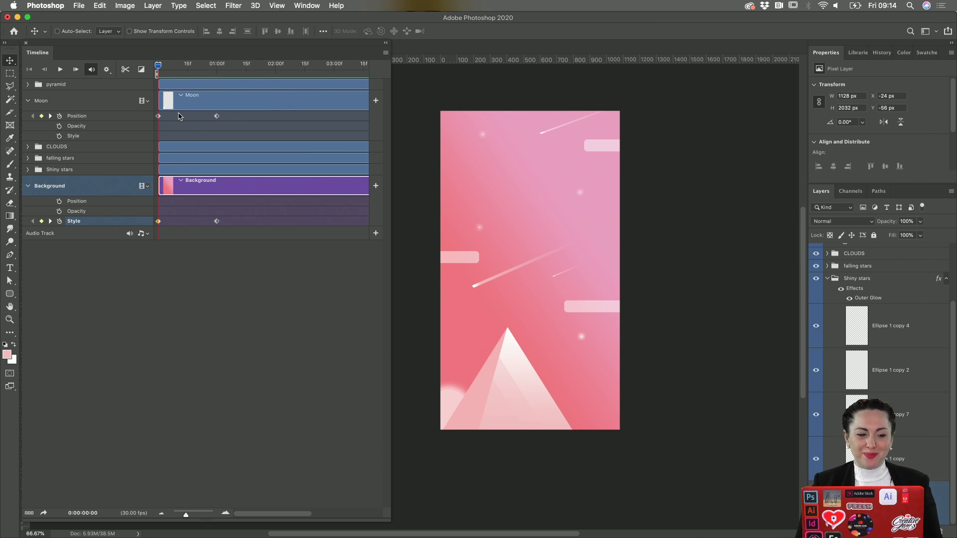
Step: Collapse the Background track and expand the falling stars group and its falling star 1 track in the timeline
{"action": "left_click", "coordinate": [28, 187]}
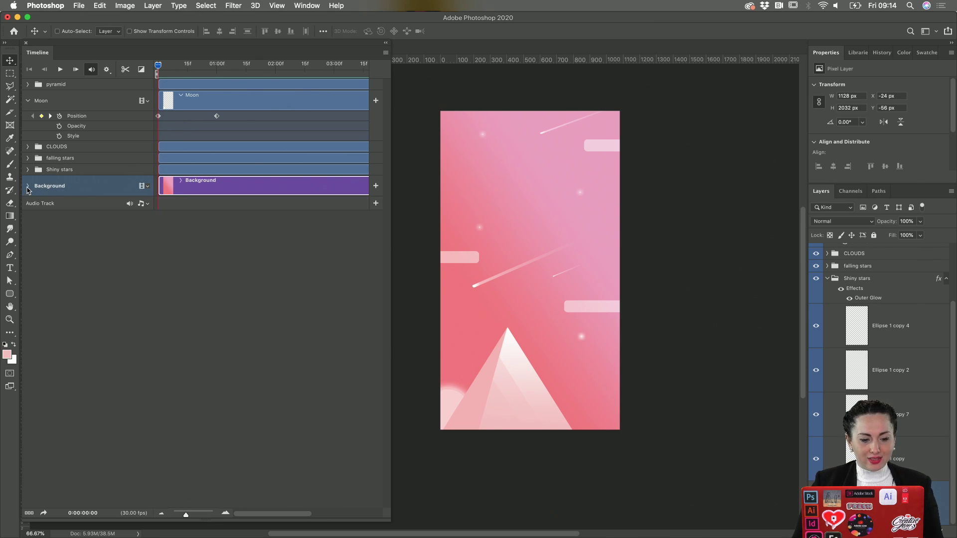
{"action": "left_click", "coordinate": [28, 161]}
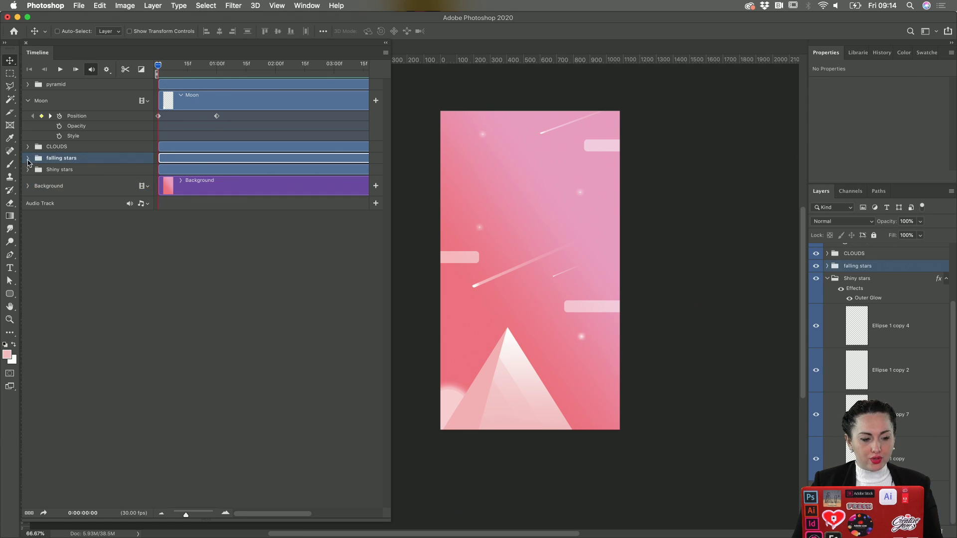
{"action": "left_click", "coordinate": [27, 159]}
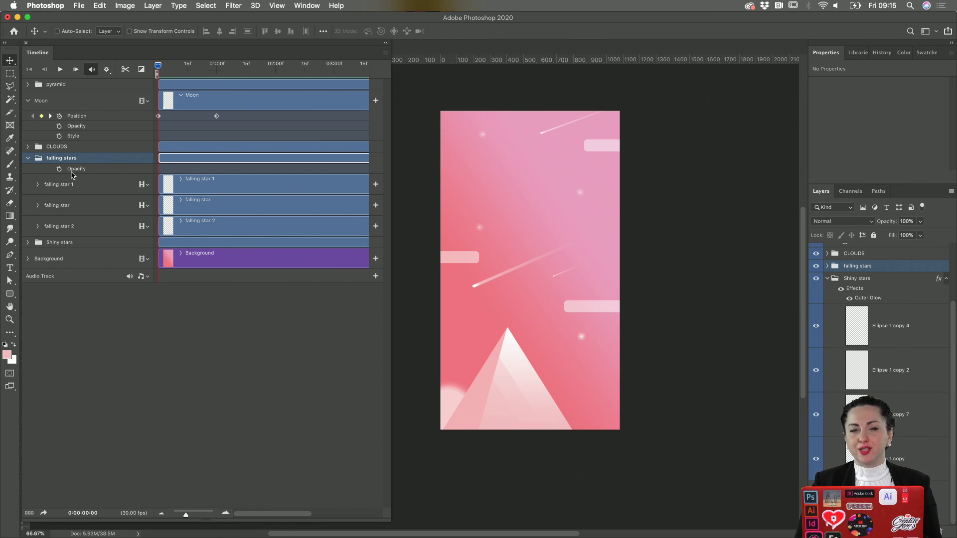
{"action": "left_click", "coordinate": [38, 185]}
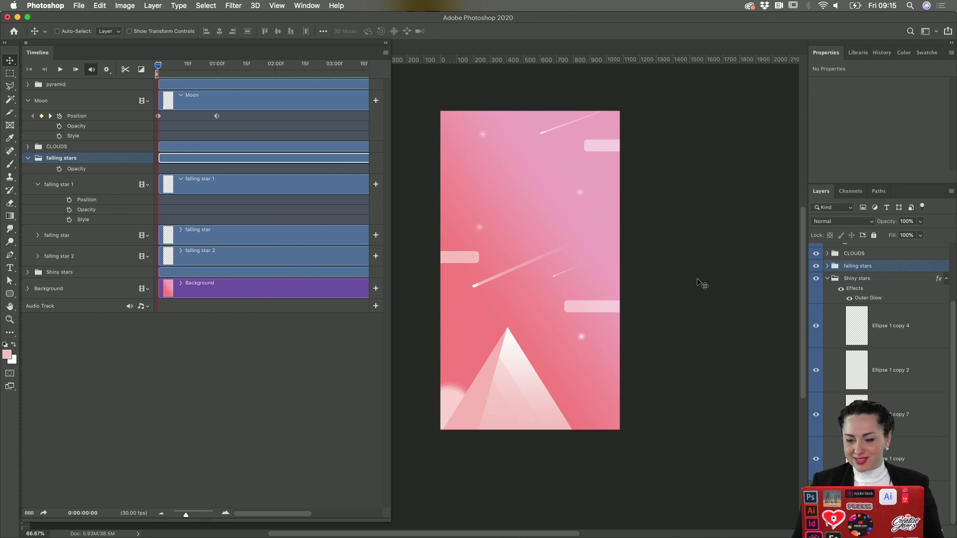
Step: Colour-label the falling stars layer group yellow
{"action": "left_click", "coordinate": [827, 267]}
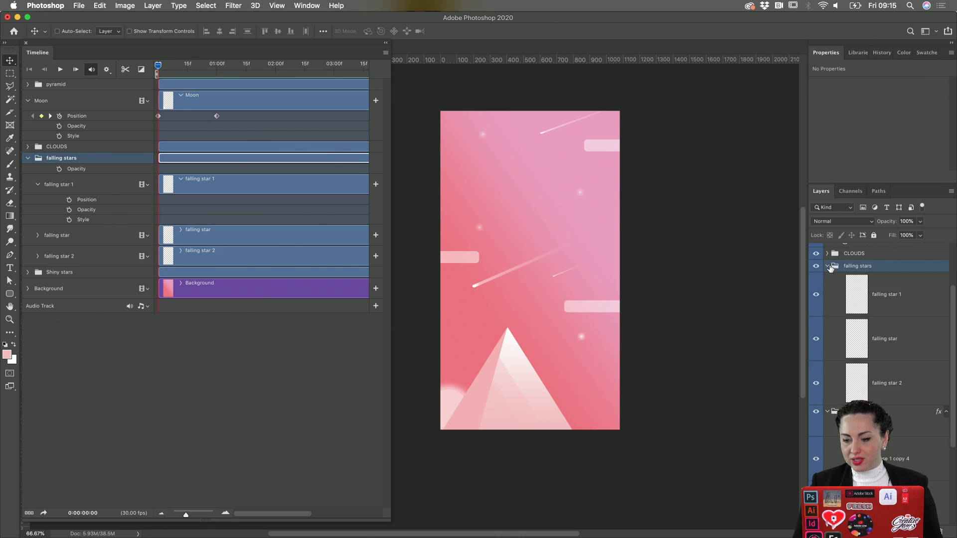
{"action": "left_click", "coordinate": [827, 266]}
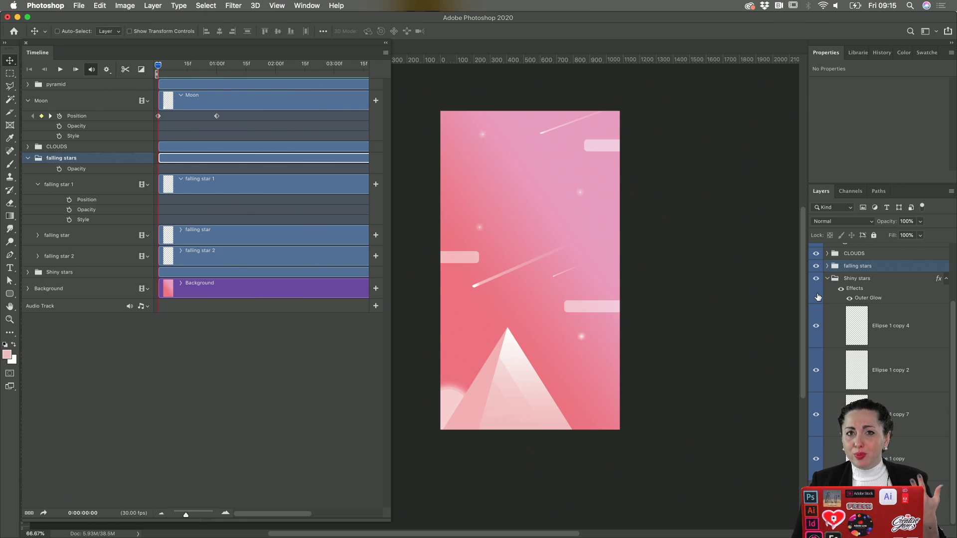
{"action": "right_click", "coordinate": [920, 270]}
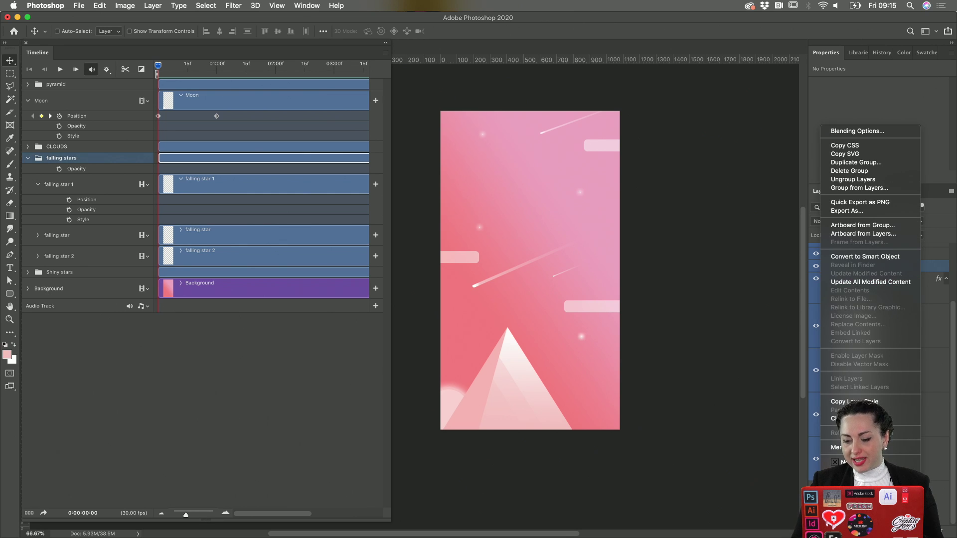
{"action": "left_click", "coordinate": [847, 487]}
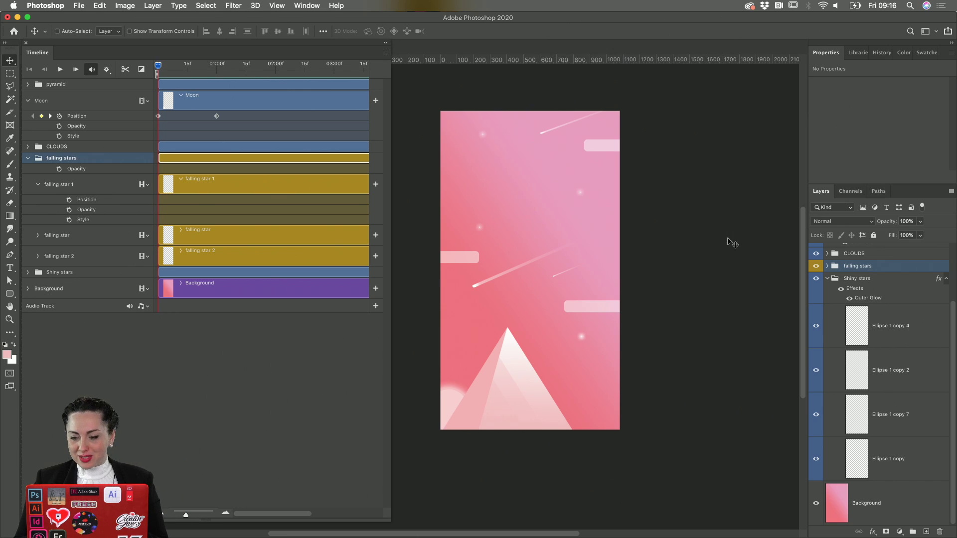
Step: Expand the falling stars layer group and toggle the visibility of falling star 1 to identify it in the artwork
{"action": "left_click", "coordinate": [828, 266]}
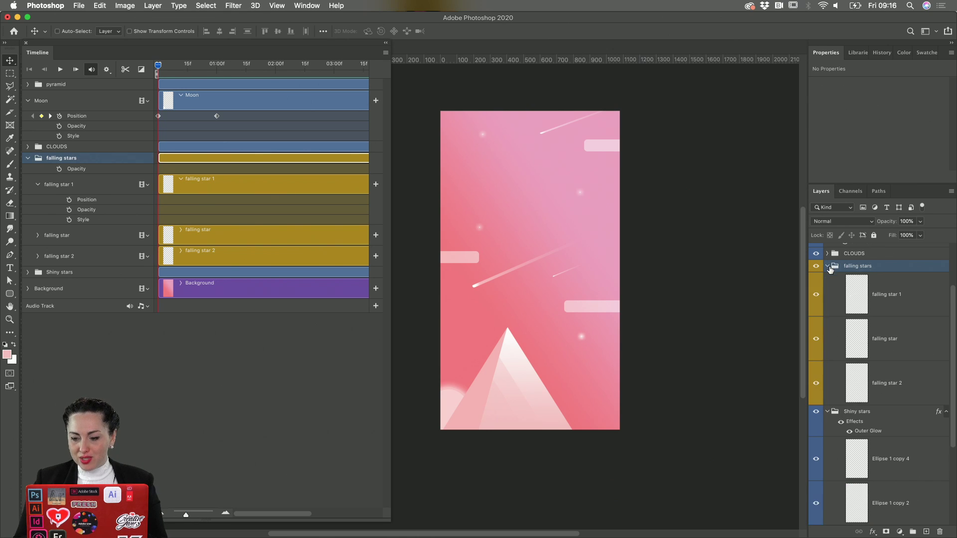
{"action": "left_click", "coordinate": [815, 295]}
{"action": "left_click", "coordinate": [815, 295]}
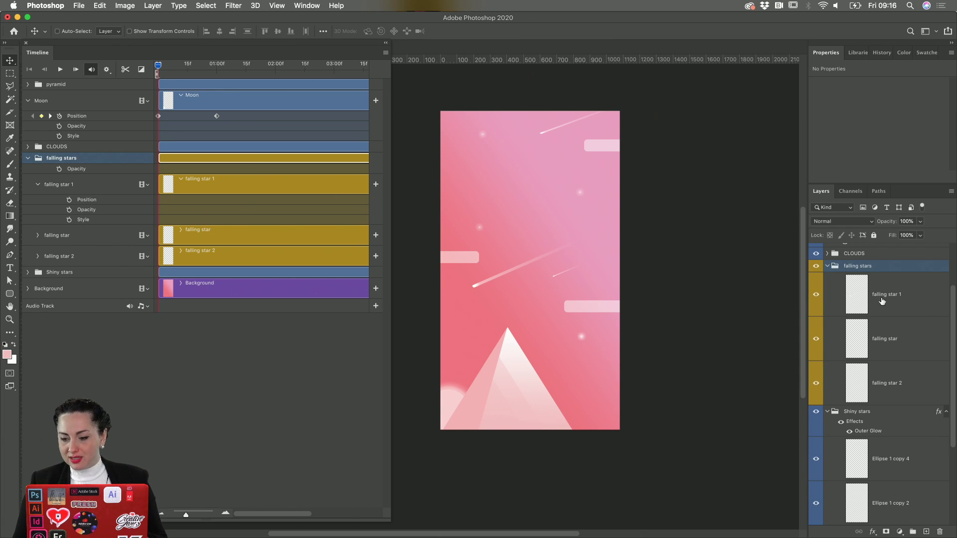
{"action": "left_click", "coordinate": [815, 296]}
{"action": "left_click", "coordinate": [815, 297]}
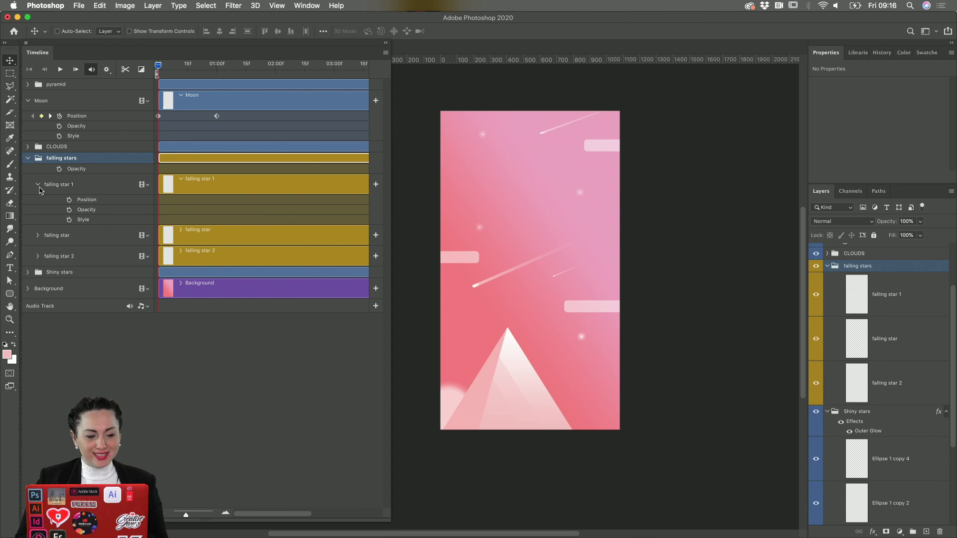
Step: Enable Position keyframes for falling star 1 at 0:00:01:00 and move it beyond the artwork's right edge to about X 1080, Y 398 px
{"action": "left_click_drag", "start_coordinate": [159, 66], "coordinate": [216, 64]}
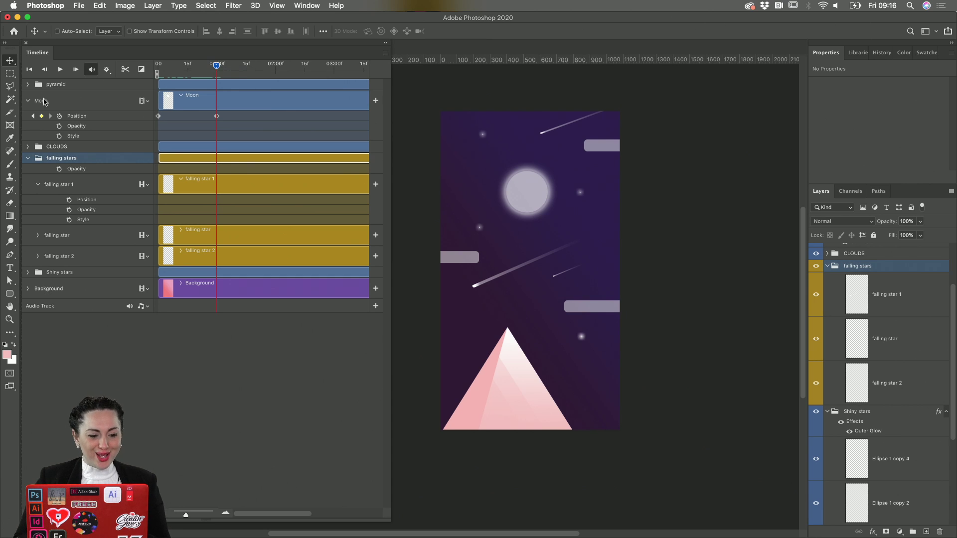
{"action": "left_click", "coordinate": [69, 200]}
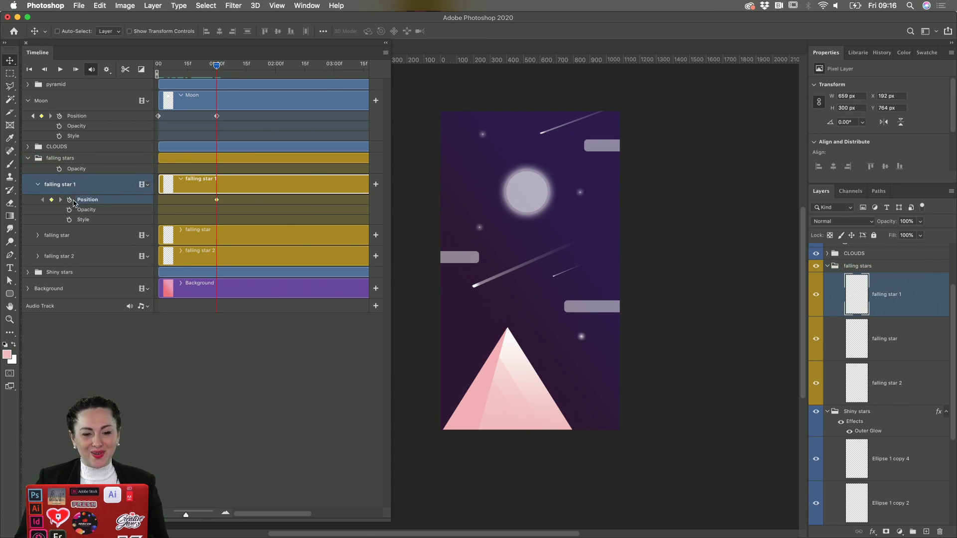
{"action": "left_click_drag", "start_coordinate": [217, 67], "coordinate": [224, 67]}
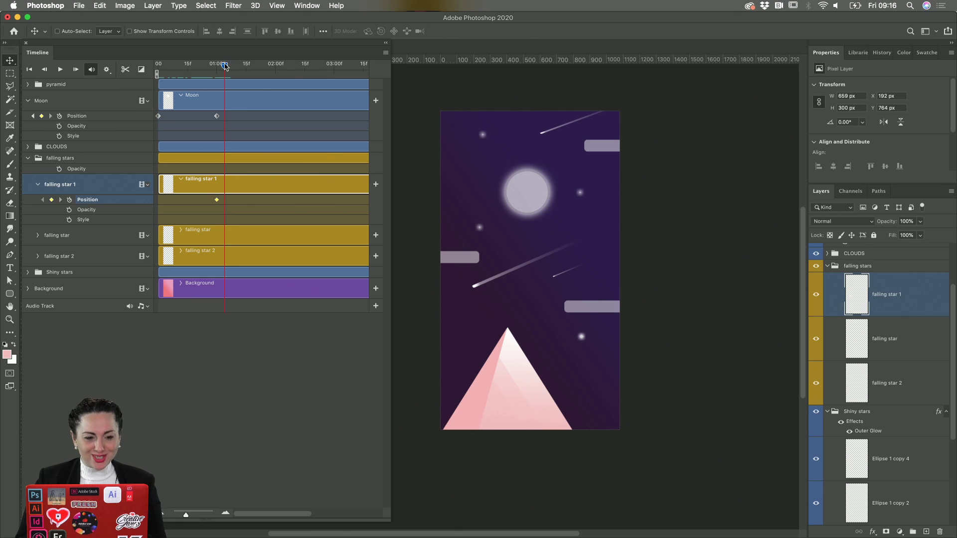
{"action": "mouse_move", "coordinate": [225, 66]}
{"action": "left_mouse_down"}
{"action": "mouse_move", "coordinate": [253, 69]}
{"action": "mouse_move", "coordinate": [218, 66]}
{"action": "left_mouse_up"}
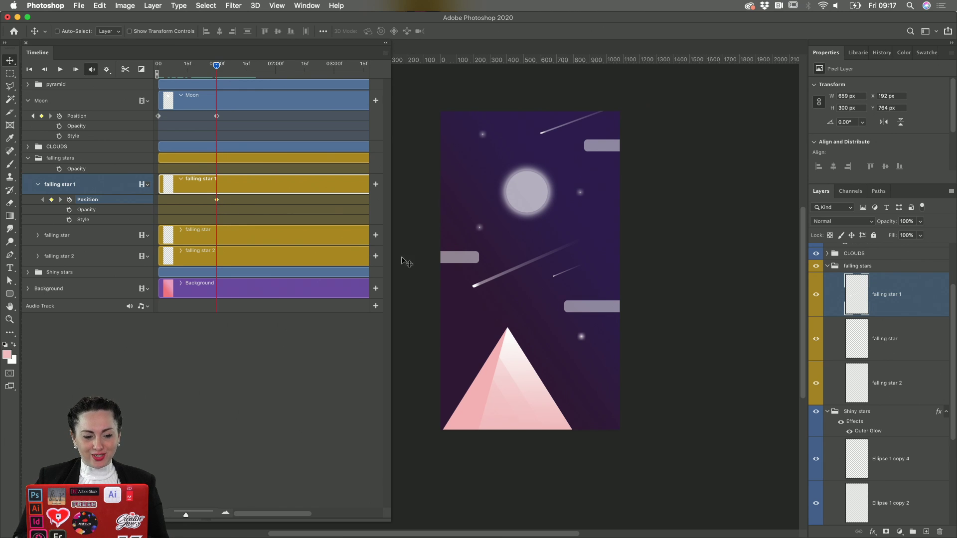
{"action": "mouse_move", "coordinate": [497, 278]}
{"action": "left_mouse_down"}
{"action": "mouse_move", "coordinate": [567, 232]}
{"action": "mouse_move", "coordinate": [657, 207]}
{"action": "mouse_move", "coordinate": [646, 216]}
{"action": "left_mouse_up"}
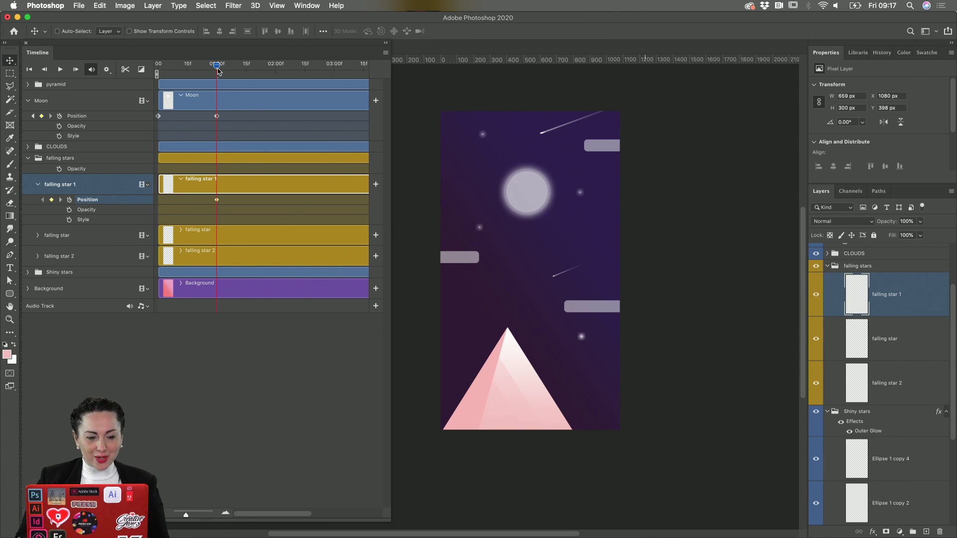
Step: Add a Position keyframe for falling star 1 at 0:00:02:00, moving it past the artwork's lower-left side to about X -452, Y 1303 px
{"action": "left_click_drag", "start_coordinate": [216, 65], "coordinate": [275, 66]}
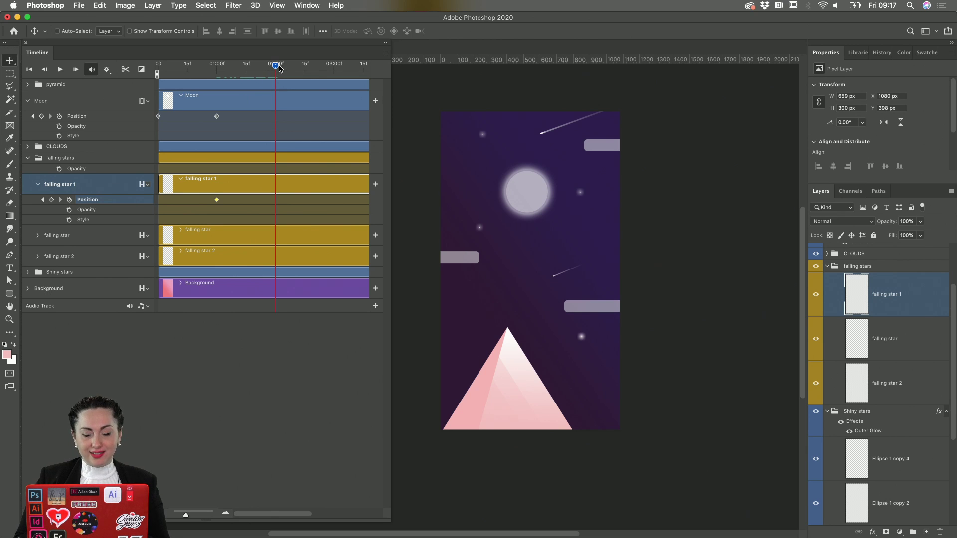
{"action": "left_click_drag", "start_coordinate": [646, 226], "coordinate": [389, 387]}
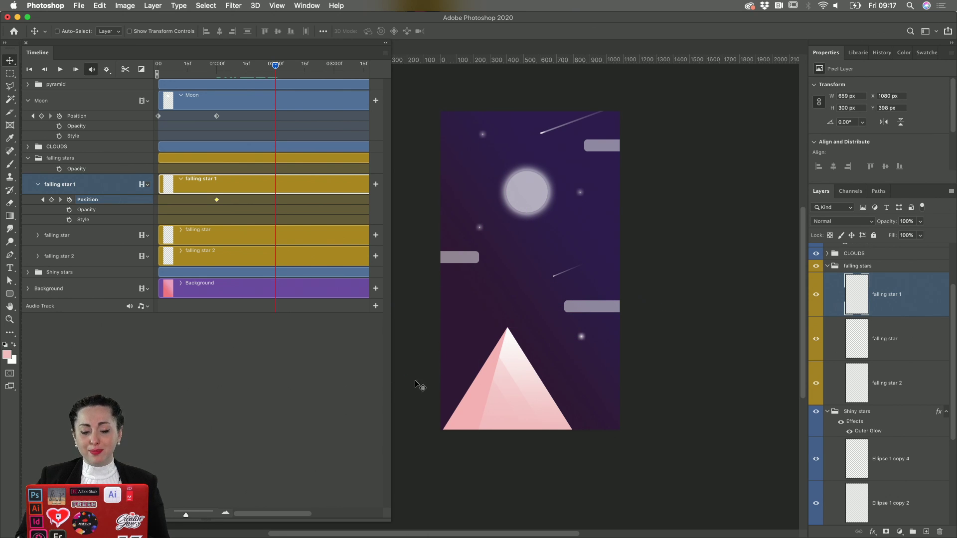
{"action": "scroll", "coordinate": [444, 187], "scroll_direction": "left", "scroll_amount": 3}
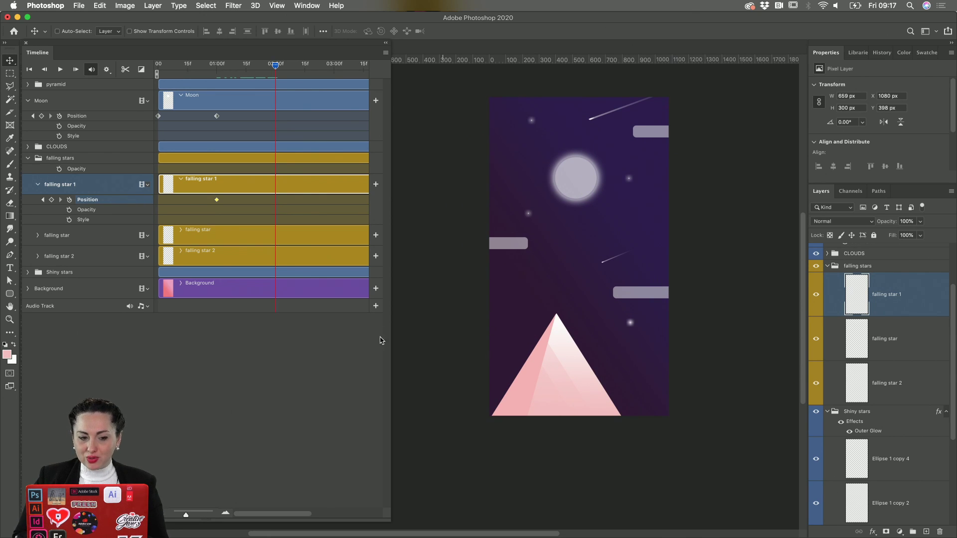
{"action": "left_click_drag", "start_coordinate": [700, 243], "coordinate": [430, 391]}
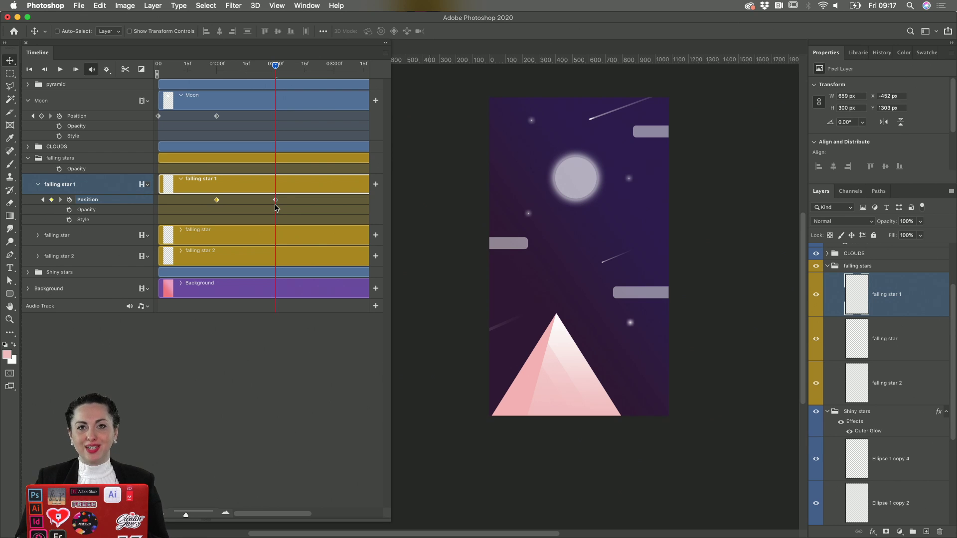
{"action": "mouse_move", "coordinate": [275, 65]}
{"action": "left_mouse_down"}
{"action": "mouse_move", "coordinate": [205, 65]}
{"action": "mouse_move", "coordinate": [271, 64]}
{"action": "mouse_move", "coordinate": [216, 65]}
{"action": "mouse_move", "coordinate": [277, 55]}
{"action": "left_mouse_up"}
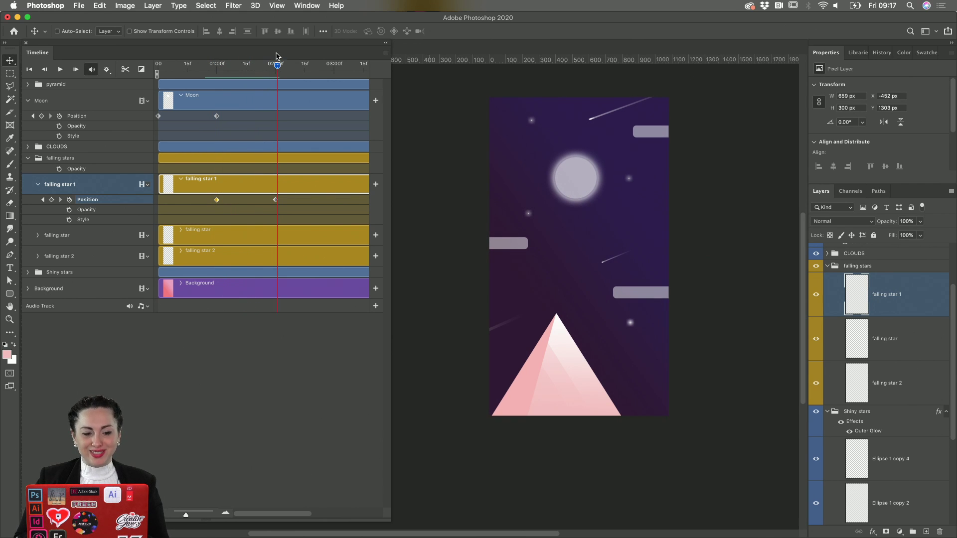
Step: Enable Position keyframes for the falling star layer at 0:00:02:00 and move it beyond the artwork's right edge to about X 1104, Y 805 px
{"action": "left_click", "coordinate": [37, 236]}
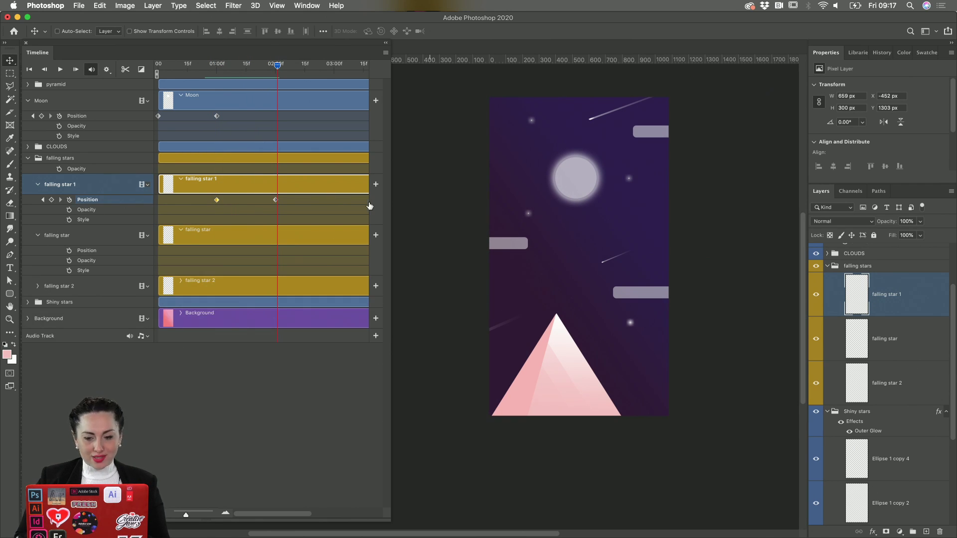
{"action": "left_click", "coordinate": [815, 342]}
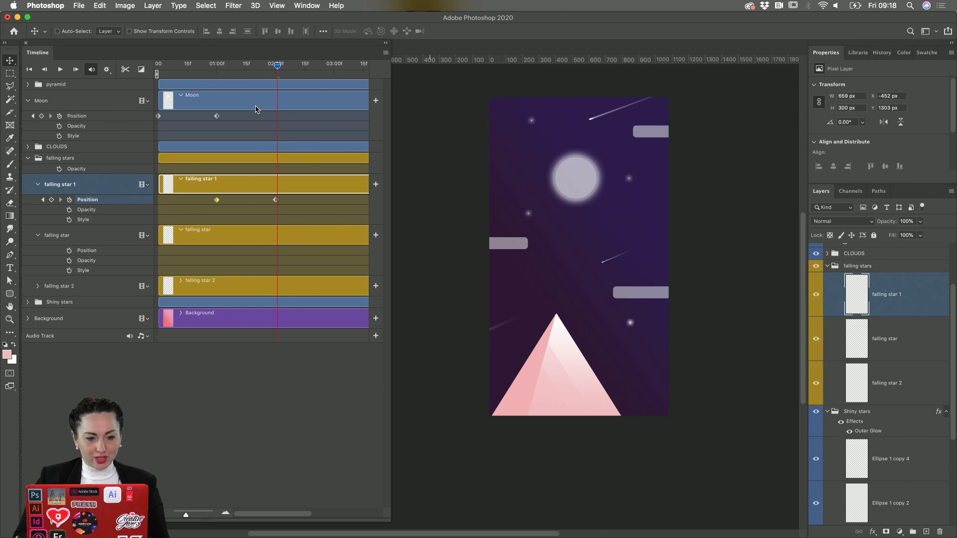
{"action": "left_click_drag", "start_coordinate": [278, 70], "coordinate": [275, 70]}
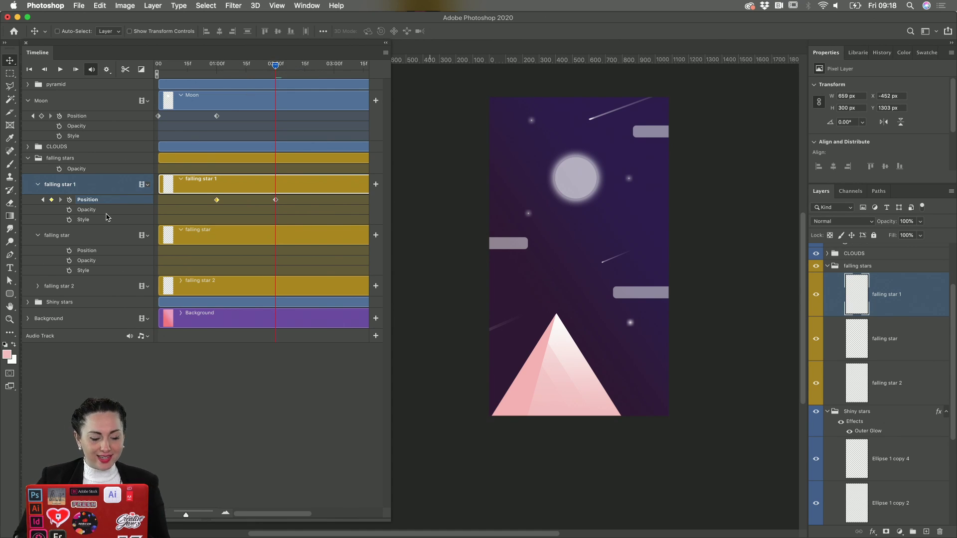
{"action": "left_click", "coordinate": [70, 250]}
{"action": "left_click_drag", "start_coordinate": [615, 258], "coordinate": [685, 240]}
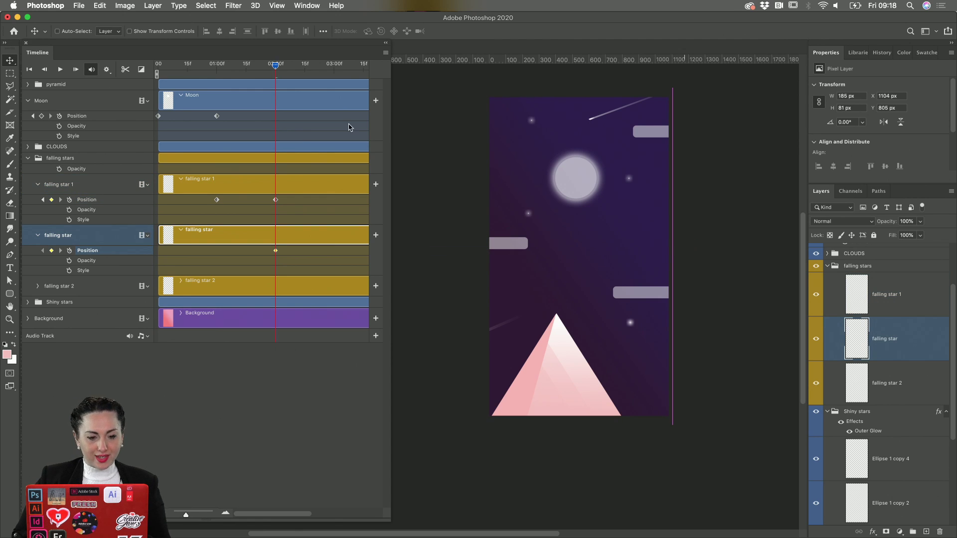
Step: Add a Position keyframe for falling star at 0:00:03:00, moving it to about X -92, Y 1471 px, and preview the animation
{"action": "left_click_drag", "start_coordinate": [289, 70], "coordinate": [334, 65]}
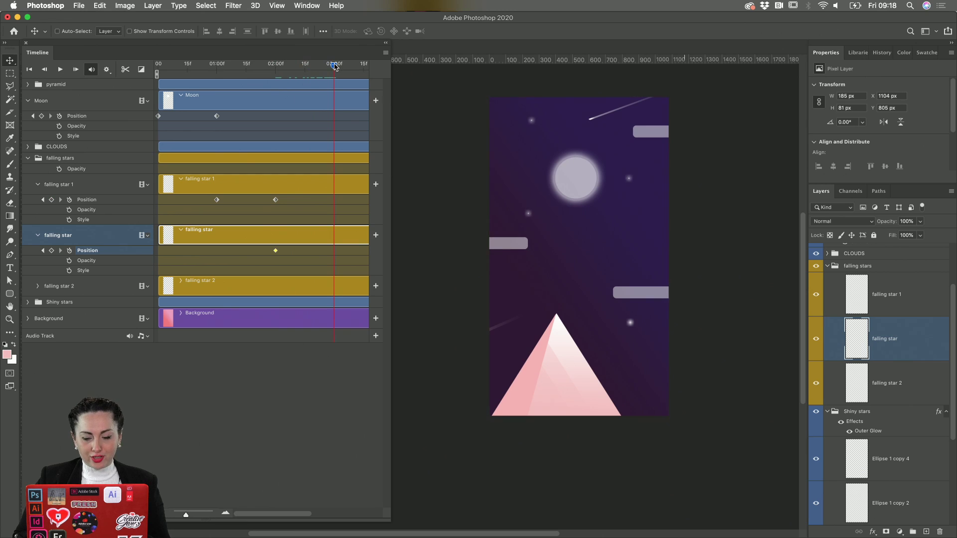
{"action": "left_click_drag", "start_coordinate": [675, 261], "coordinate": [474, 375]}
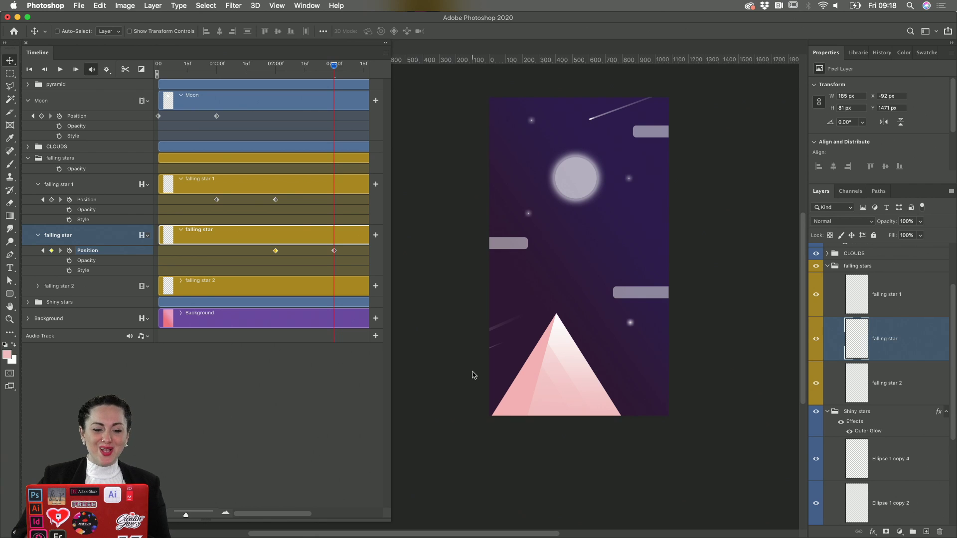
{"action": "left_click_drag", "start_coordinate": [332, 65], "coordinate": [191, 66]}
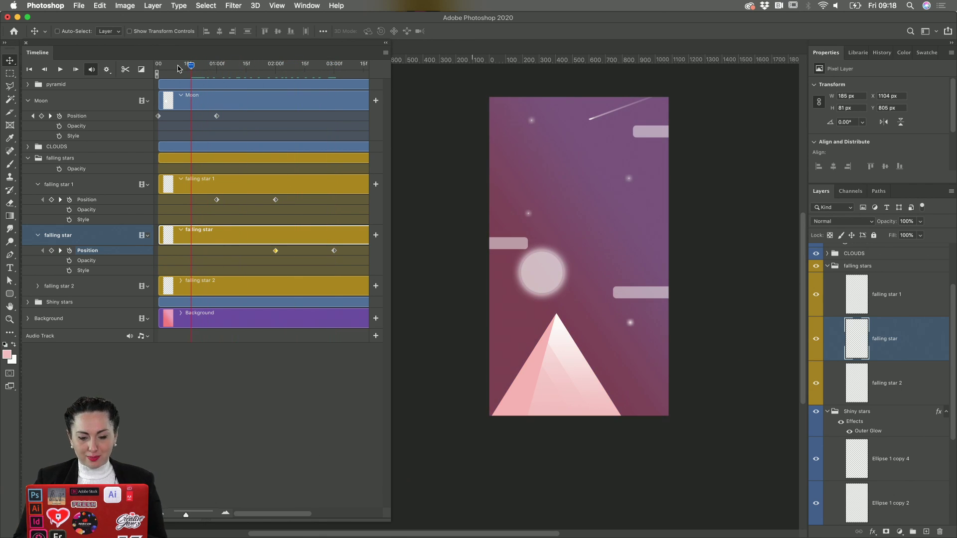
{"action": "key", "text": "space"}
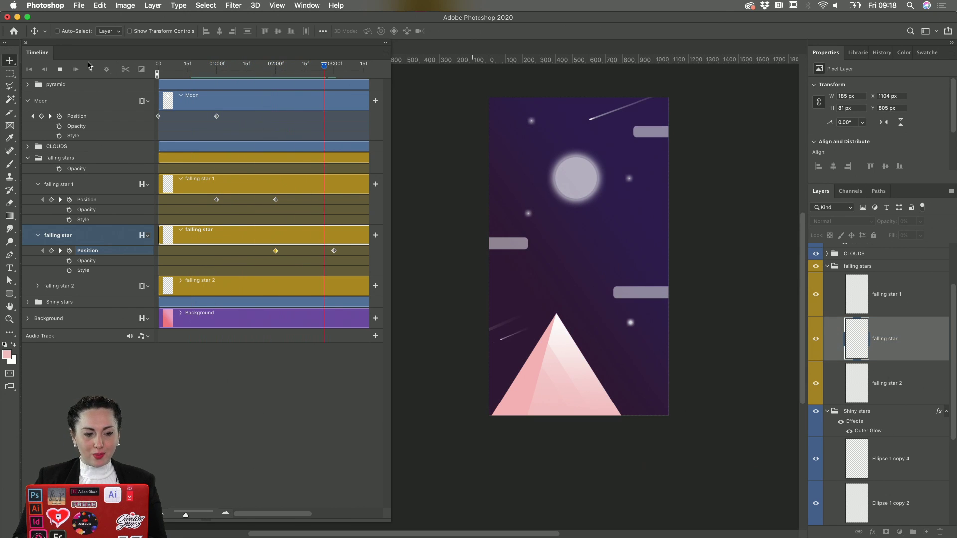
{"action": "left_click", "coordinate": [61, 70]}
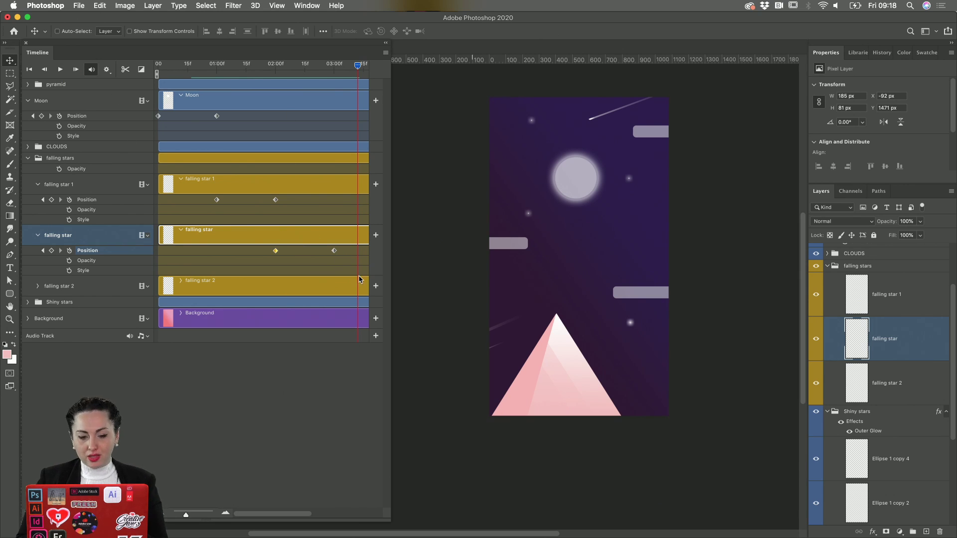
Step: Shift both Position keyframes of falling star earlier together, so the first sits at about 0:00:01:21
{"action": "left_click_drag", "start_coordinate": [351, 264], "coordinate": [261, 252]}
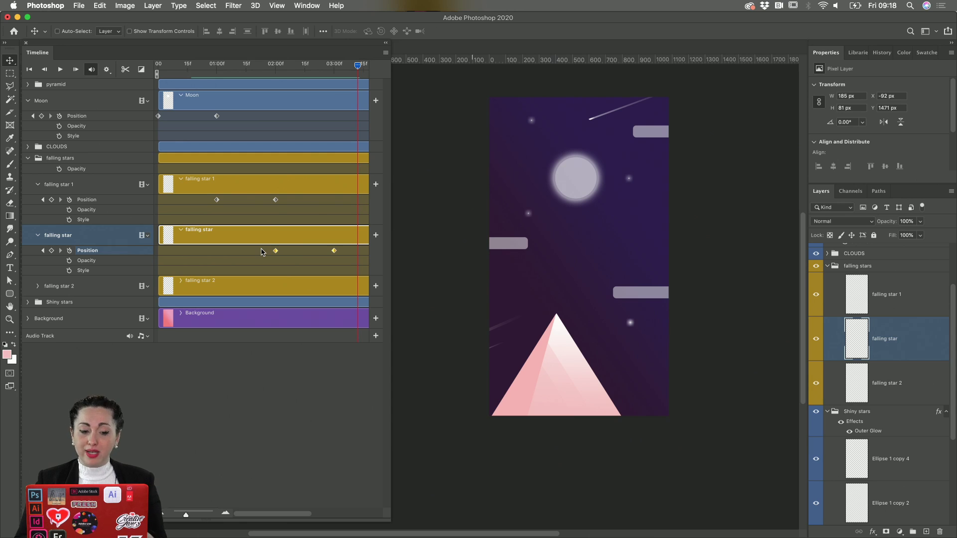
{"action": "left_click", "coordinate": [276, 200], "text": "shift"}
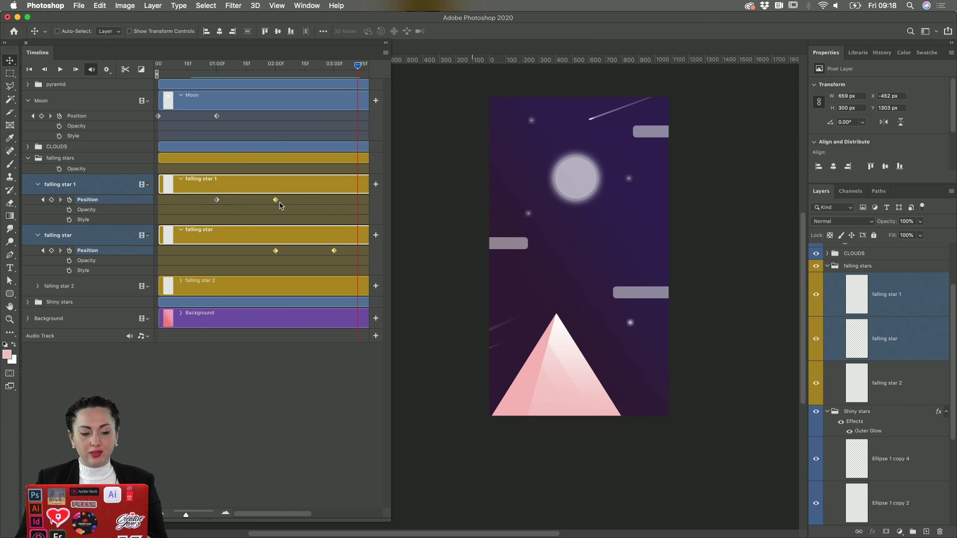
{"action": "left_click", "coordinate": [291, 240]}
{"action": "left_click", "coordinate": [335, 251]}
{"action": "left_click_drag", "start_coordinate": [344, 268], "coordinate": [254, 251]}
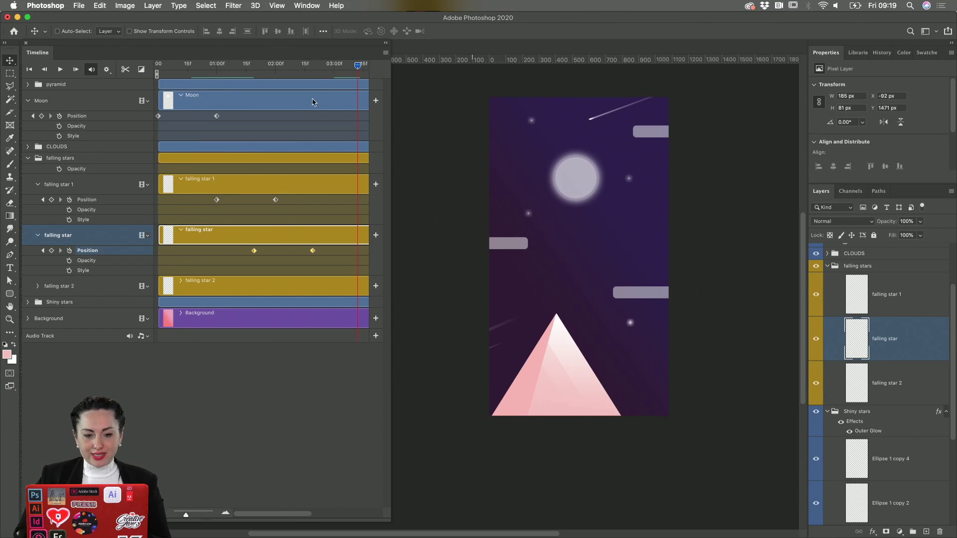
{"action": "left_click_drag", "start_coordinate": [360, 65], "coordinate": [153, 81]}
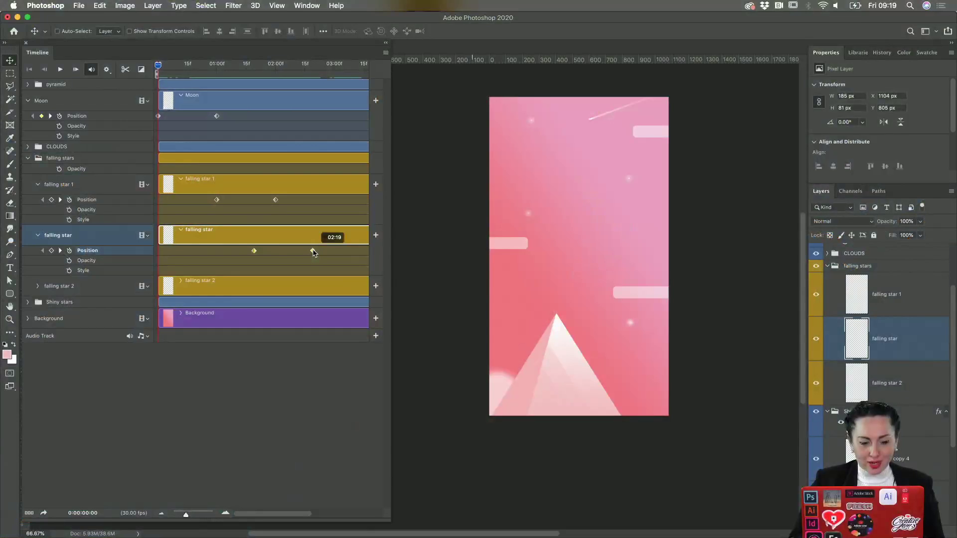
{"action": "left_click_drag", "start_coordinate": [313, 252], "coordinate": [318, 251]}
{"action": "left_click", "coordinate": [319, 264]}
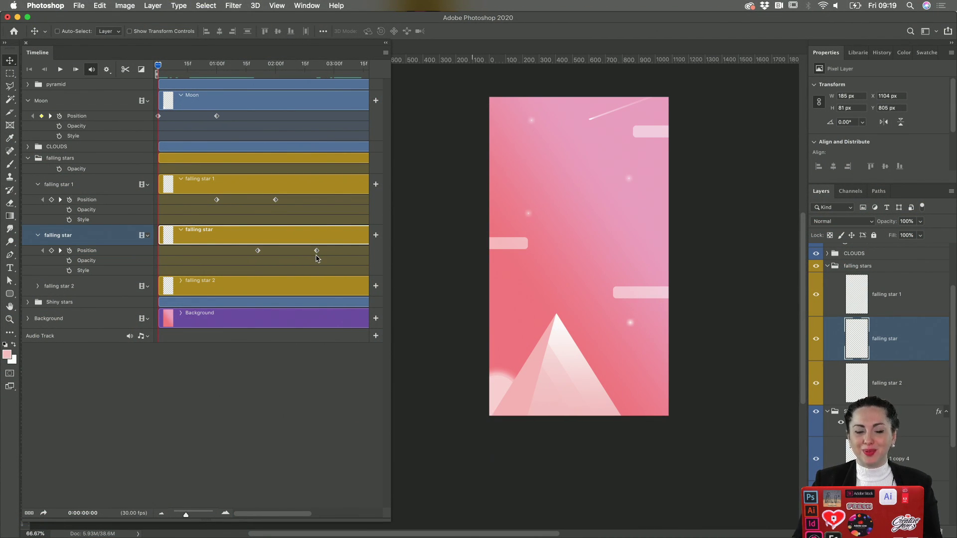
Step: Move falling star's last Position keyframe to about 0:00:03:12 and play the animation from the start
{"action": "left_click", "coordinate": [316, 251]}
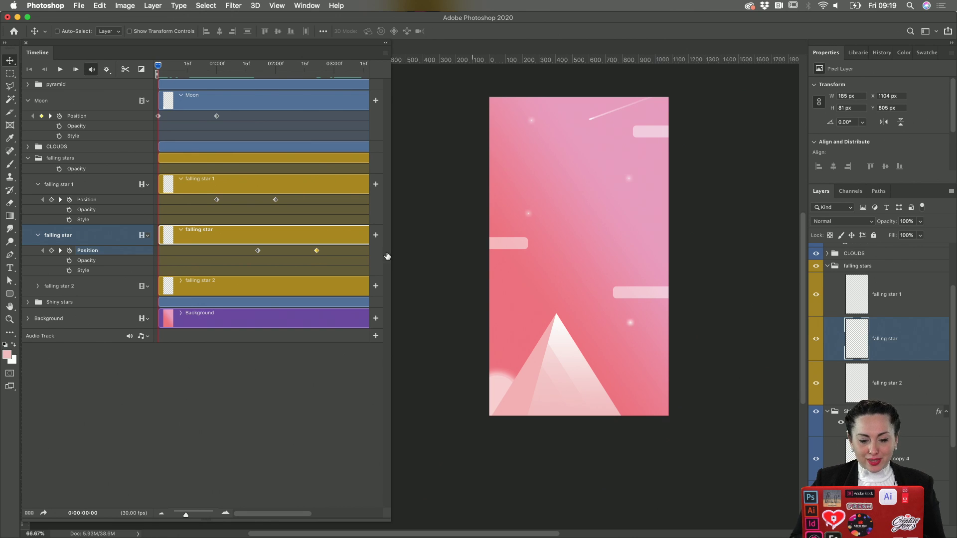
{"action": "left_click_drag", "start_coordinate": [318, 251], "coordinate": [357, 253]}
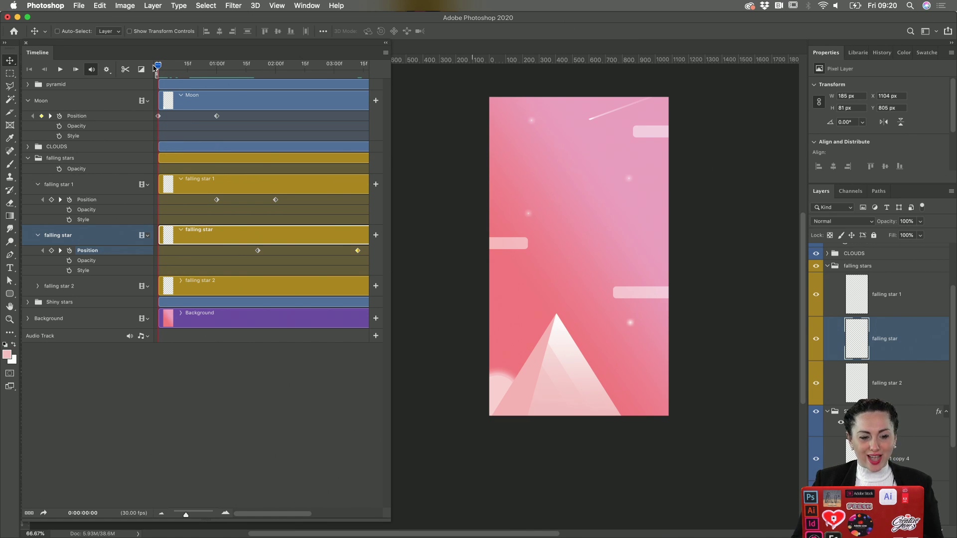
{"action": "key", "text": "space"}
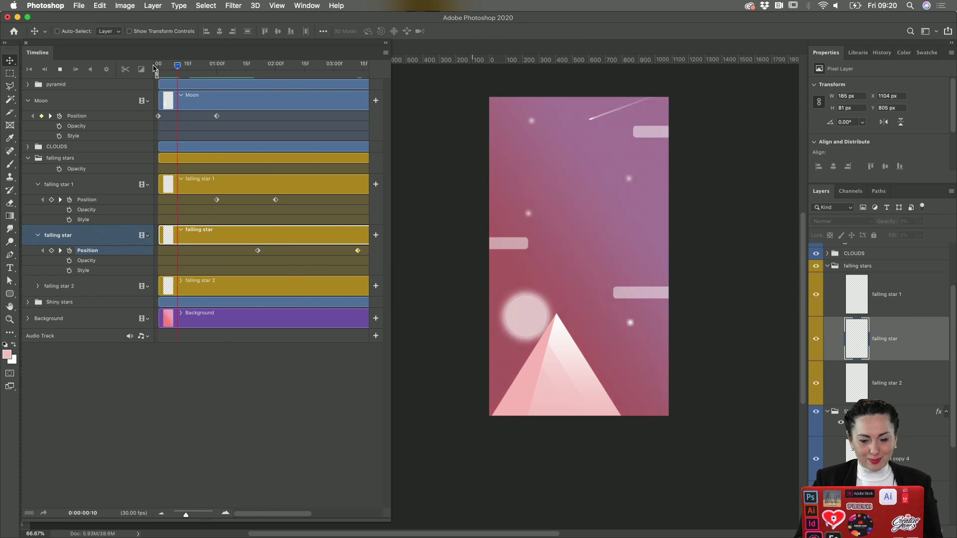
{"action": "left_click", "coordinate": [61, 71]}
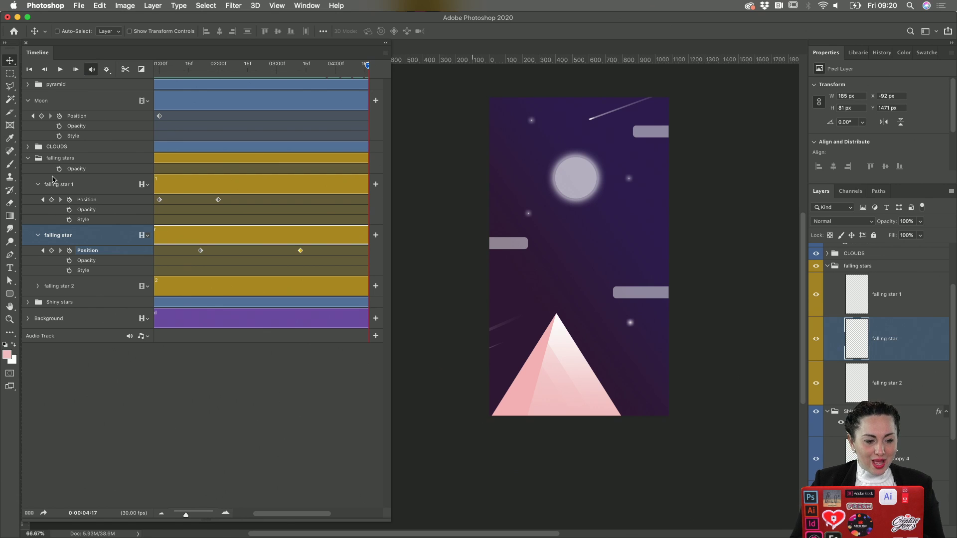
Step: Collapse the falling stars group, expand the Shiny stars group and its Ellipse 1 copy 4 track, and widen the timeline
{"action": "left_click", "coordinate": [27, 158]}
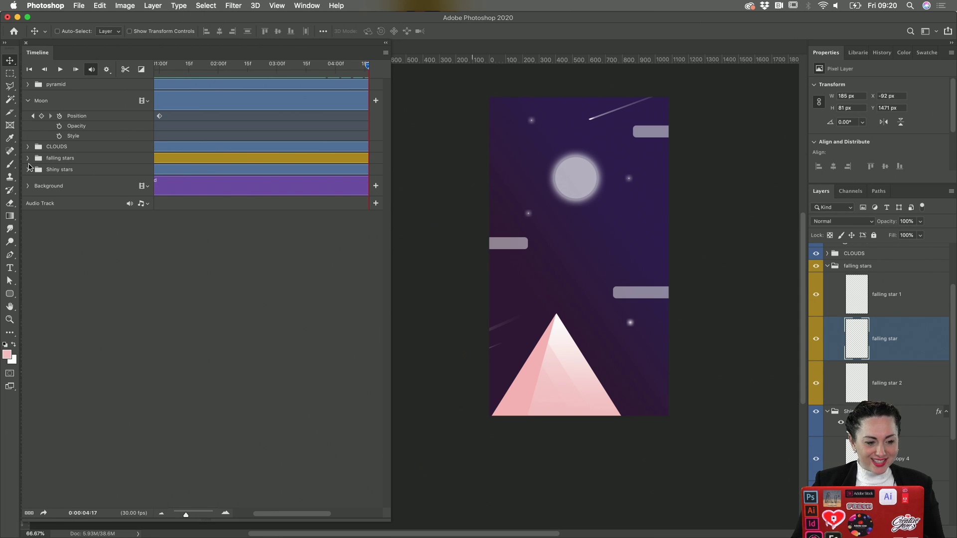
{"action": "left_click", "coordinate": [28, 170]}
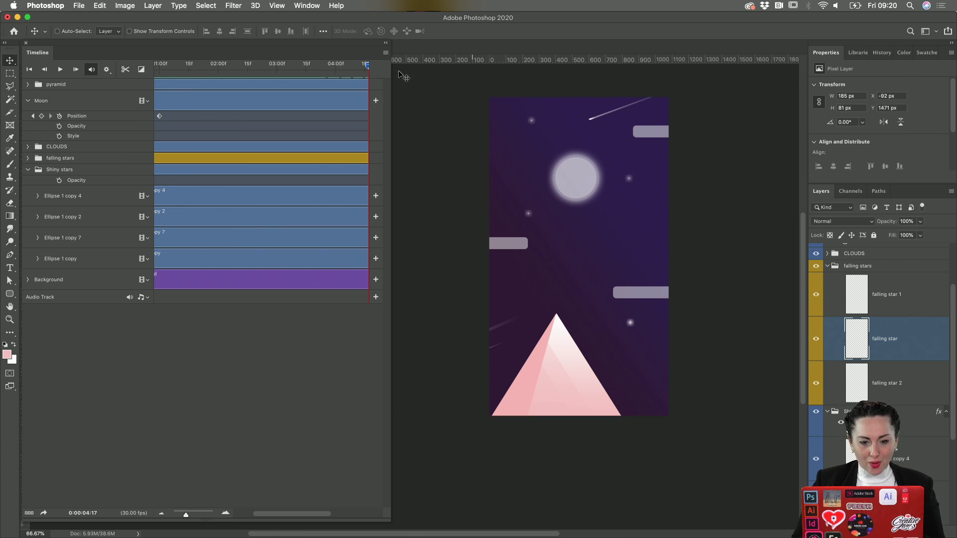
{"action": "left_click_drag", "start_coordinate": [389, 59], "coordinate": [449, 60]}
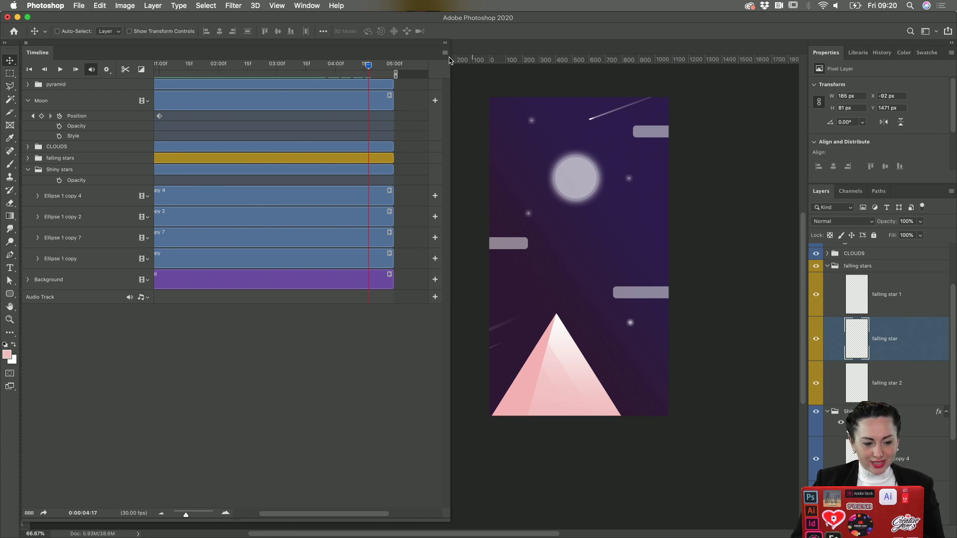
{"action": "left_click", "coordinate": [37, 196]}
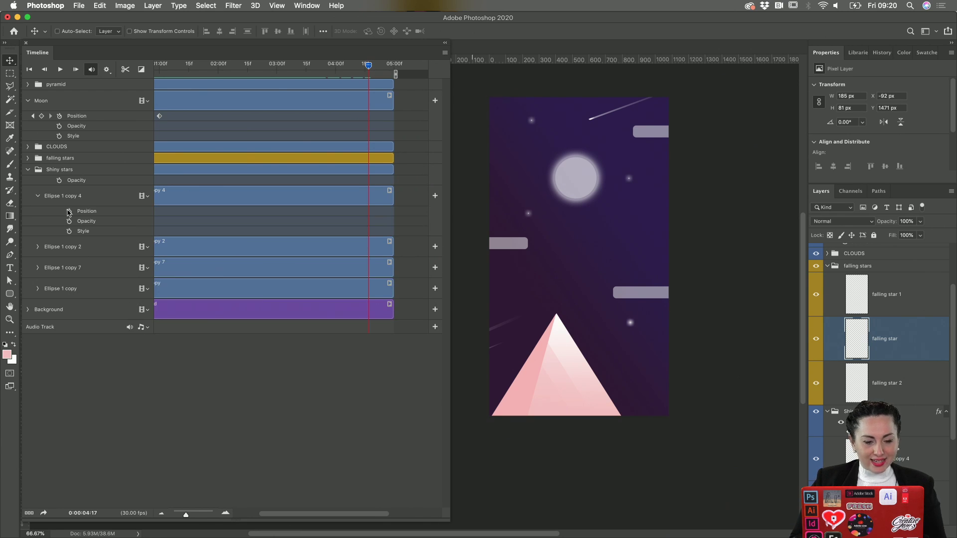
Step: Enable Style keyframes for Ellipse 1 copy 4 at 0:00:03:01 and apply an Outer Glow with size 0 px
{"action": "left_click_drag", "start_coordinate": [367, 67], "coordinate": [278, 63]}
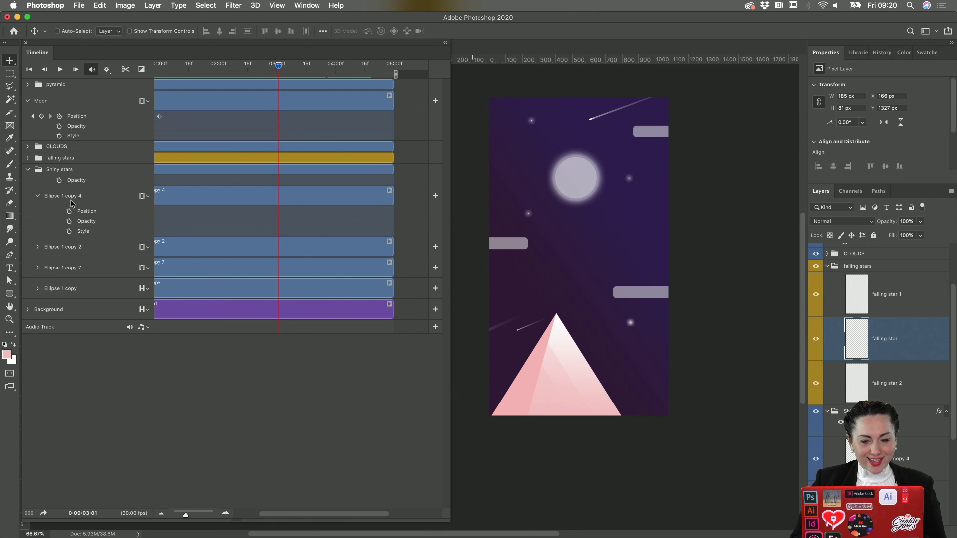
{"action": "left_click", "coordinate": [69, 231]}
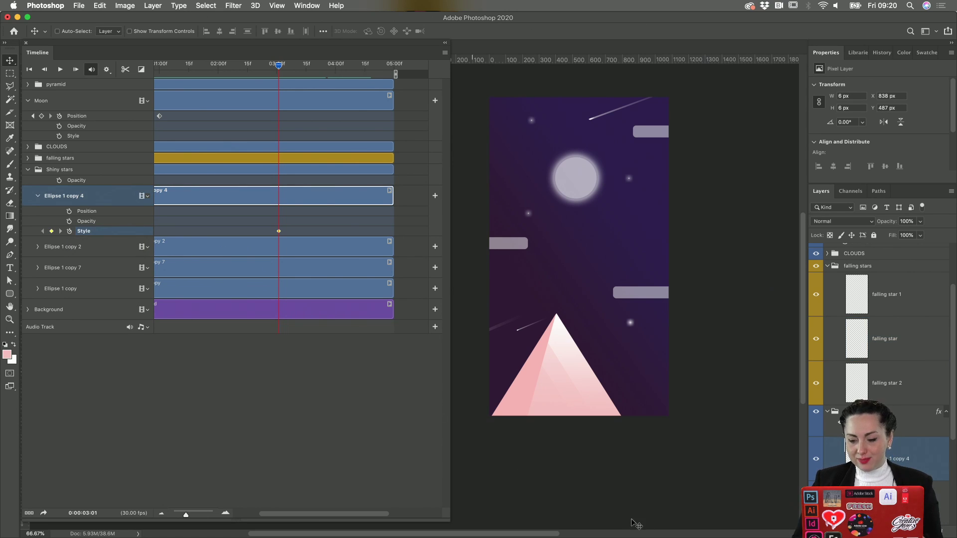
{"action": "left_click", "coordinate": [871, 530]}
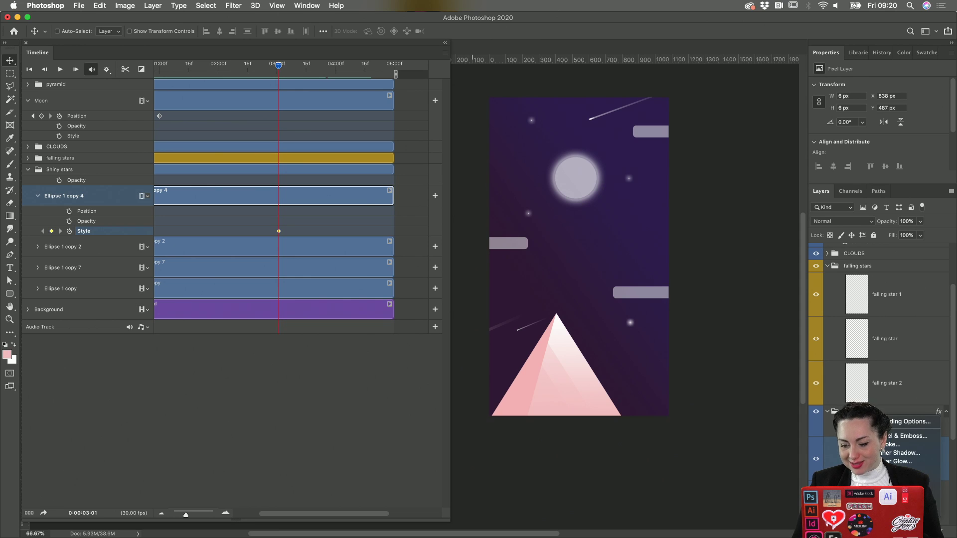
{"action": "left_click", "coordinate": [897, 503]}
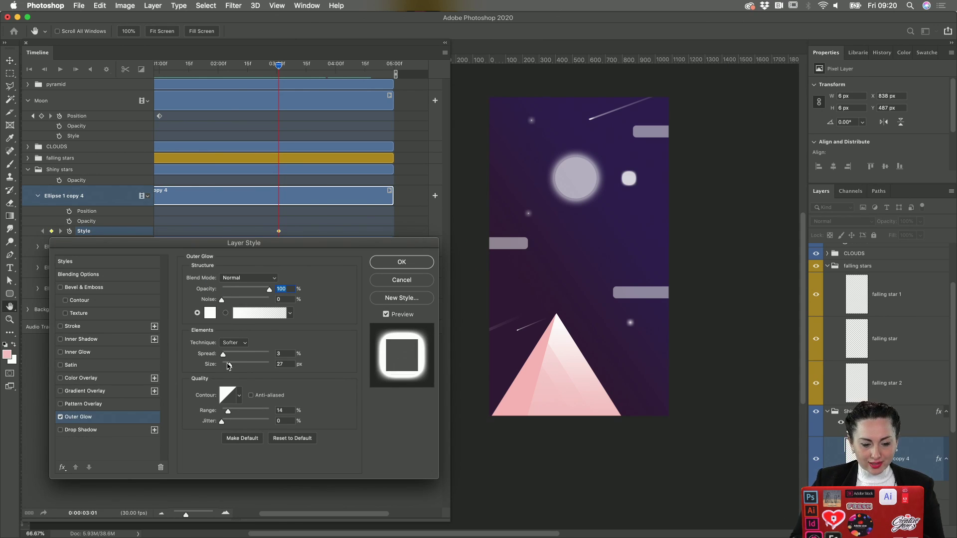
{"action": "left_click_drag", "start_coordinate": [228, 366], "coordinate": [220, 366]}
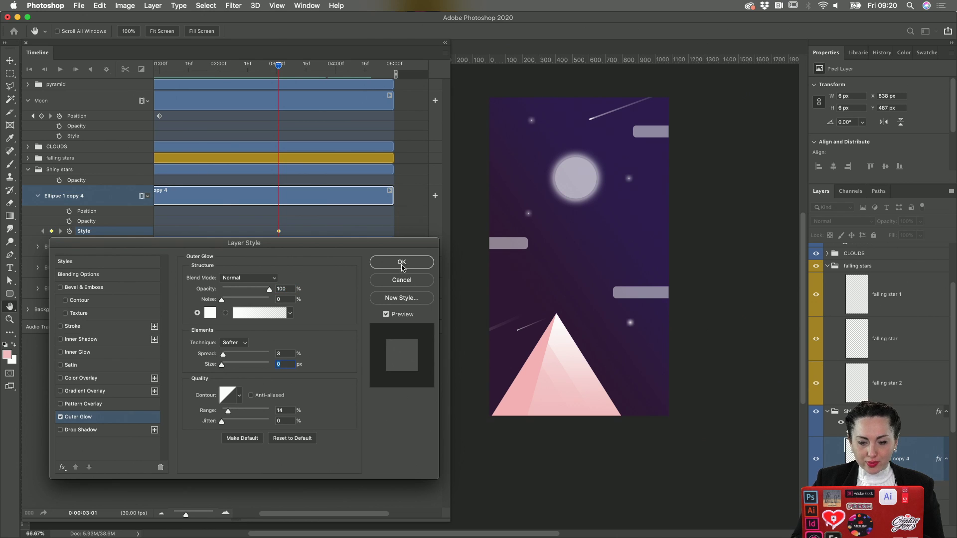
{"action": "left_click", "coordinate": [402, 263]}
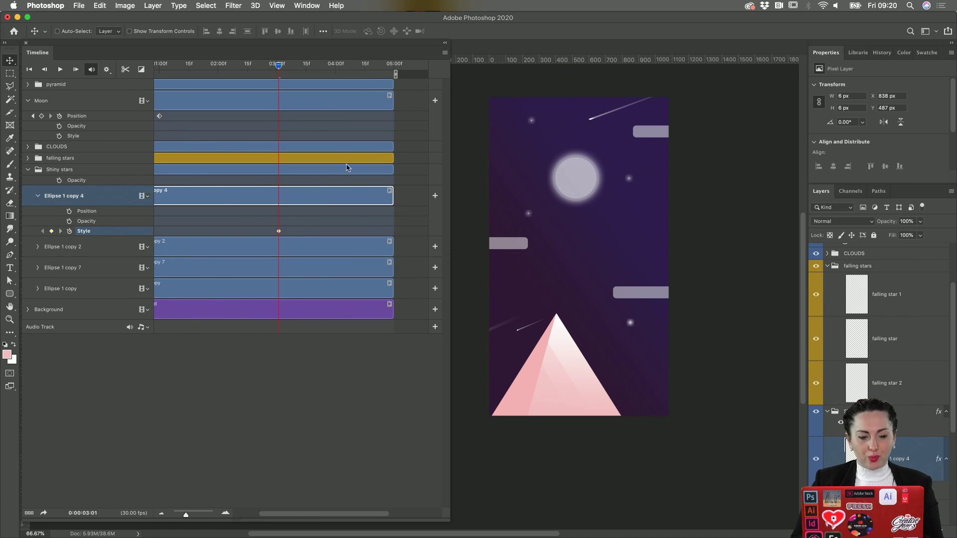
Step: Add a Style keyframe for Ellipse 1 copy 4 at 0:00:03:15 by increasing the size of its Outer Glow
{"action": "left_click_drag", "start_coordinate": [279, 66], "coordinate": [306, 69]}
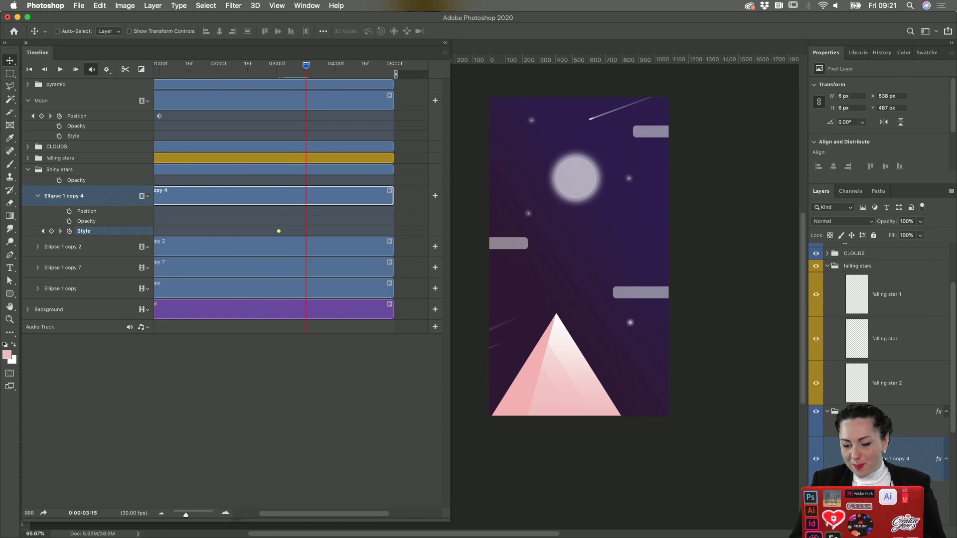
{"action": "right_click", "coordinate": [938, 412]}
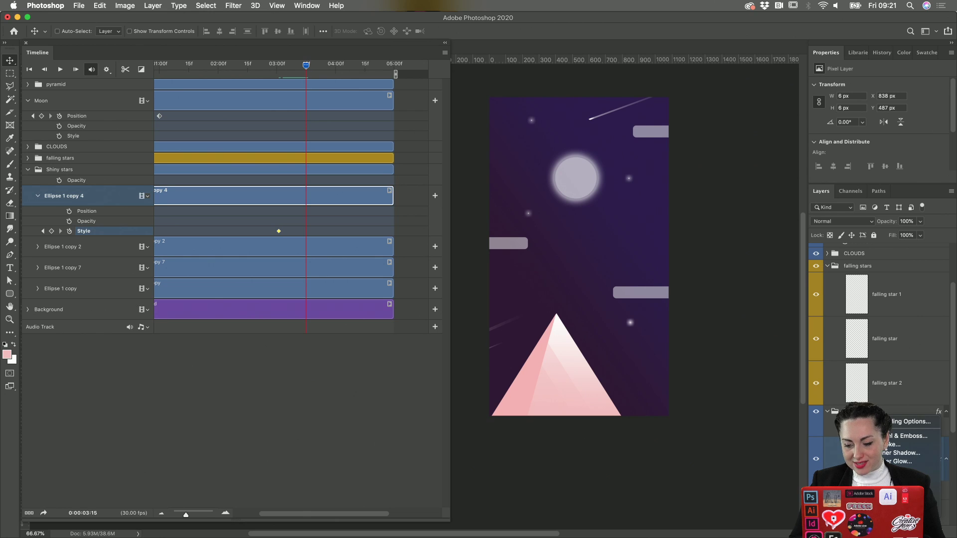
{"action": "left_click", "coordinate": [931, 504]}
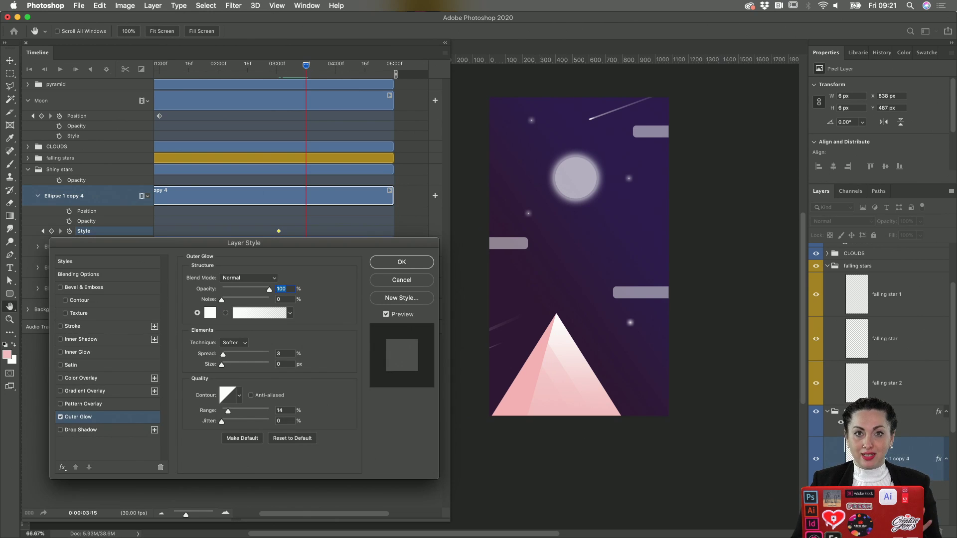
{"action": "left_click_drag", "start_coordinate": [222, 365], "coordinate": [228, 367]}
{"action": "left_click", "coordinate": [382, 263]}
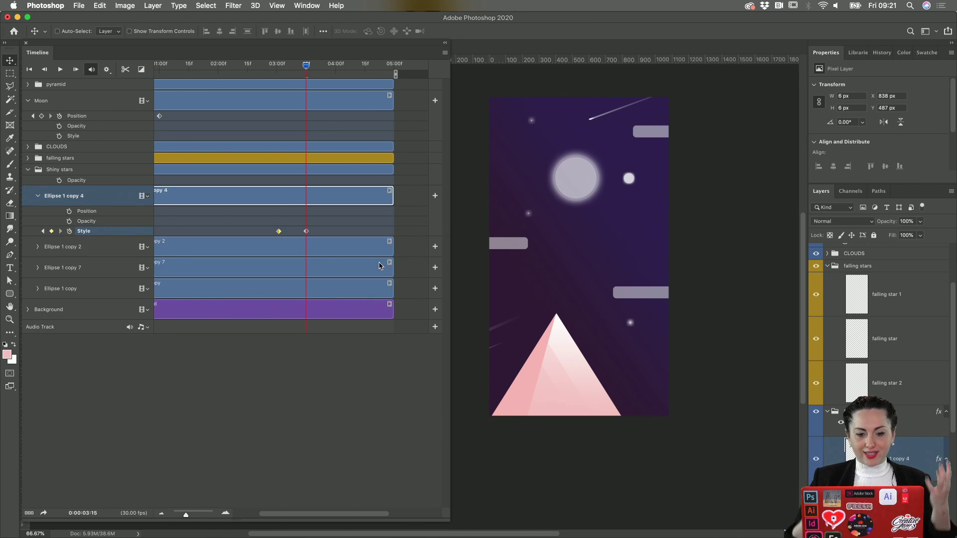
Step: Copy both Style keyframes of Ellipse 1 copy 4 and paste them at 0:00:04:00
{"action": "left_click_drag", "start_coordinate": [297, 67], "coordinate": [335, 55]}
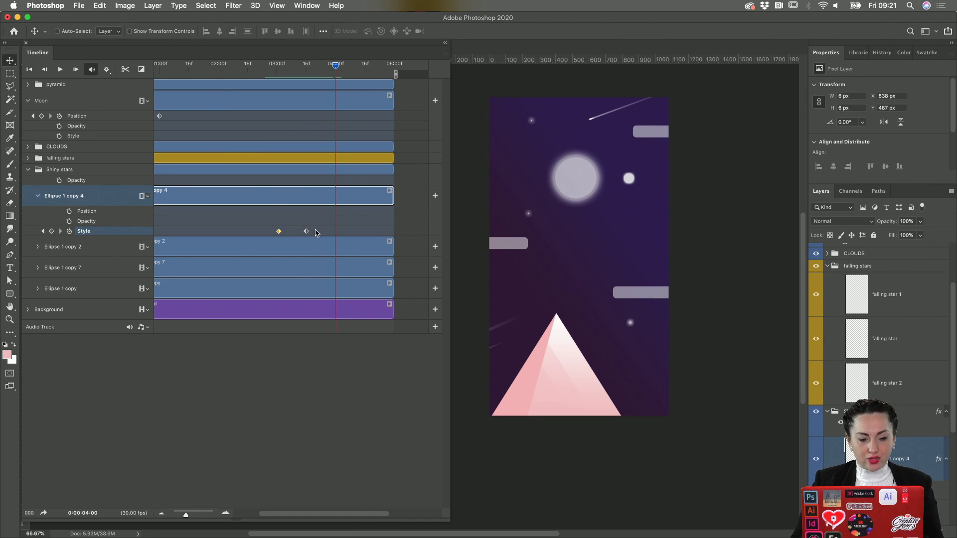
{"action": "left_click_drag", "start_coordinate": [319, 235], "coordinate": [261, 231]}
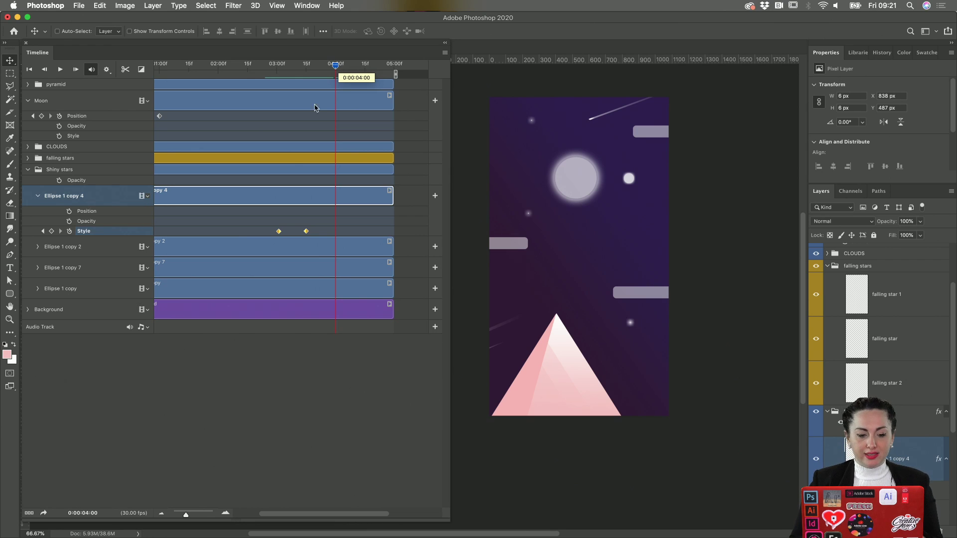
{"action": "right_click", "coordinate": [306, 232]}
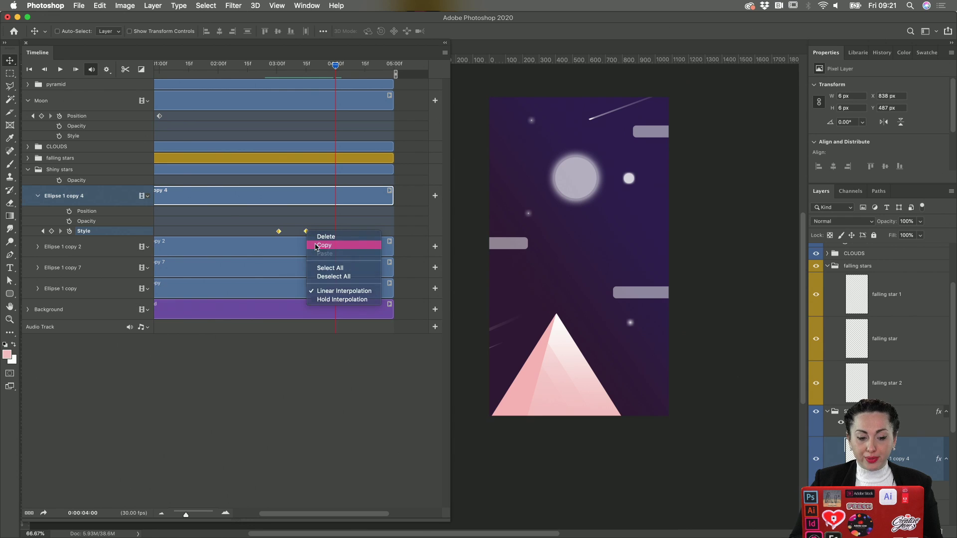
{"action": "left_click", "coordinate": [315, 245]}
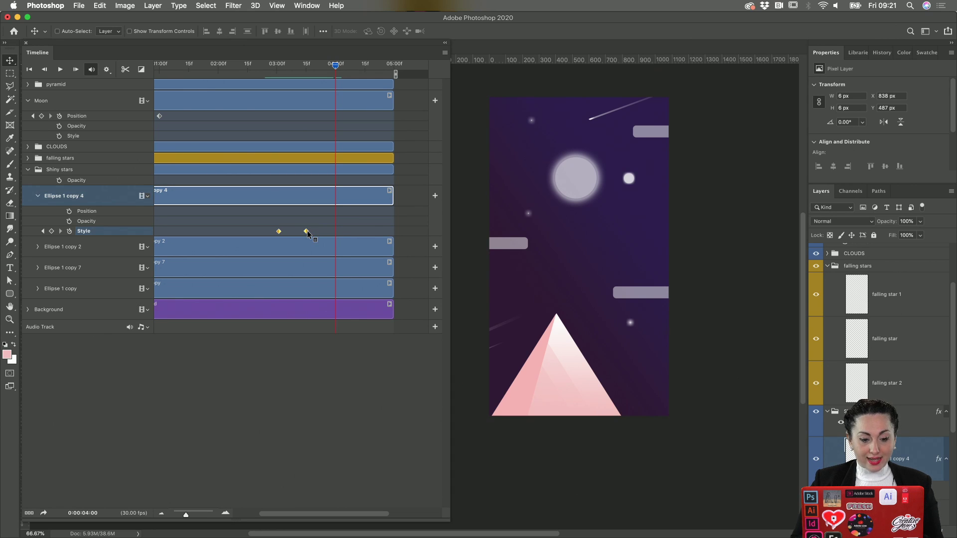
{"action": "right_click", "coordinate": [306, 231]}
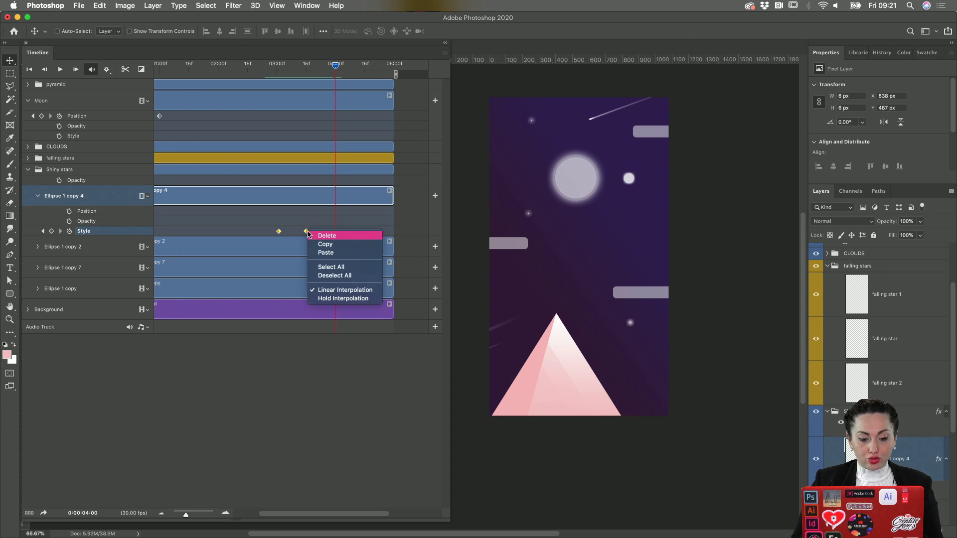
{"action": "left_click", "coordinate": [320, 253]}
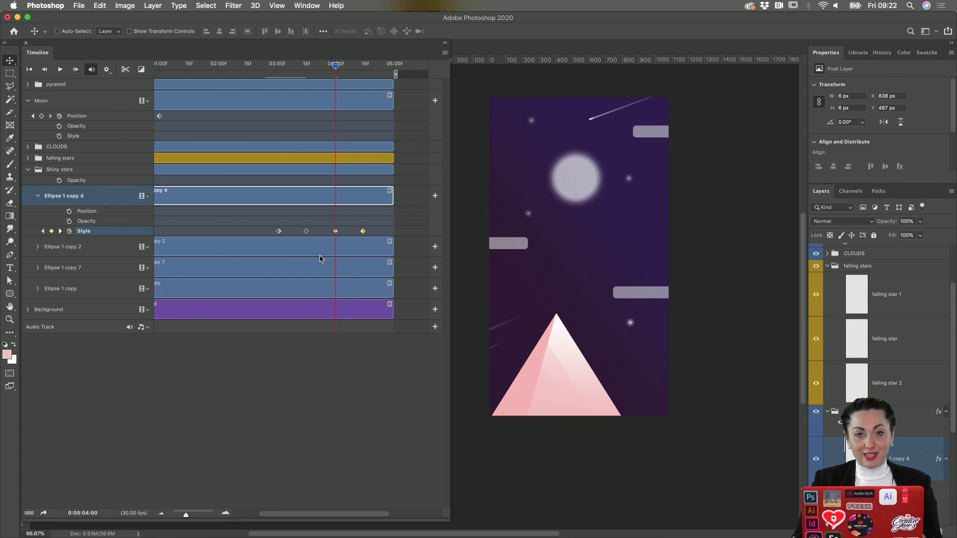
Step: Play the animation from the start to check the star's repeated glow, and stop playback
{"action": "left_click_drag", "start_coordinate": [329, 68], "coordinate": [356, 67]}
{"action": "left_click_drag", "start_coordinate": [404, 72], "coordinate": [75, 72]}
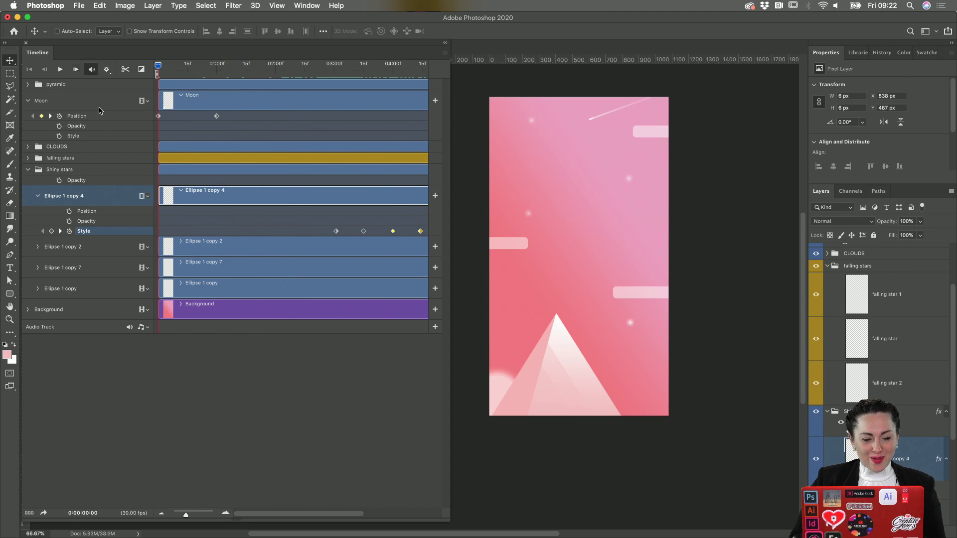
{"action": "key", "text": "space"}
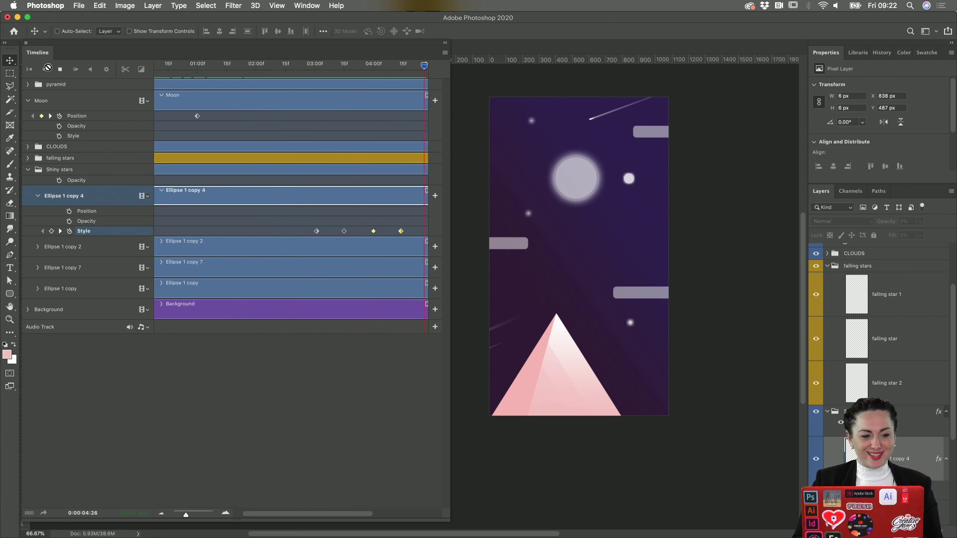
{"action": "left_click", "coordinate": [60, 69]}
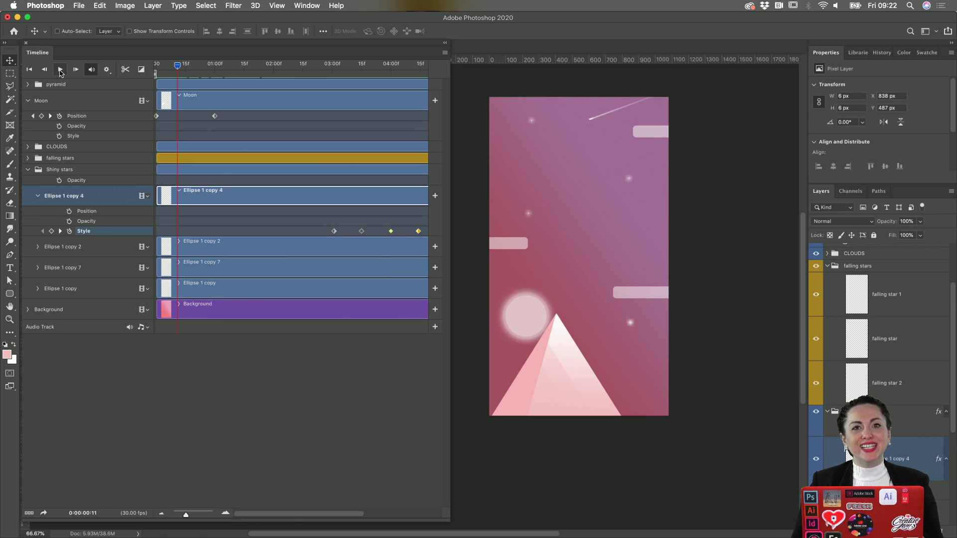
Step: Export the animation with Save for Web (Legacy) in GIF format, saving it to the Desktop as CH9---Shapes-starter-file.gif
{"action": "left_click", "coordinate": [79, 5]}
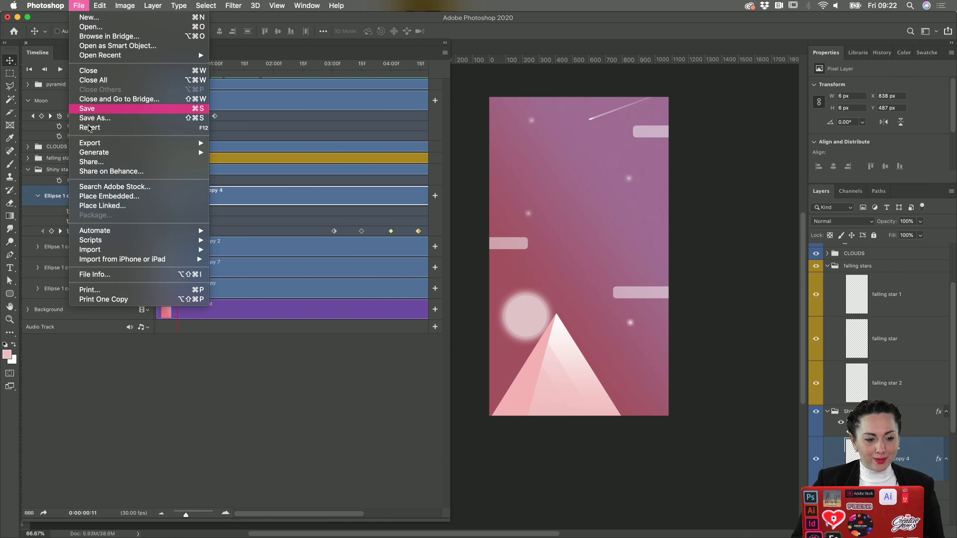
{"action": "mouse_move", "coordinate": [95, 144]}
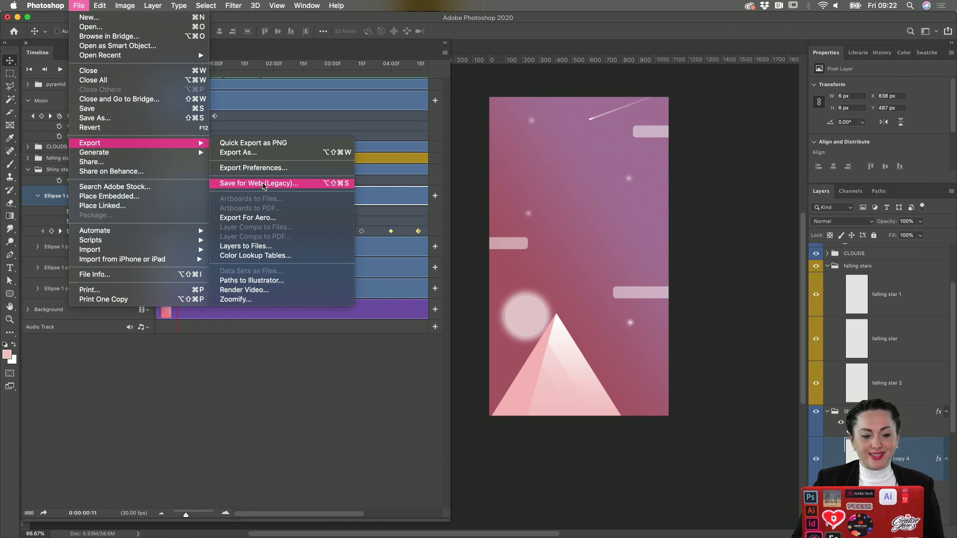
{"action": "left_click", "coordinate": [264, 184]}
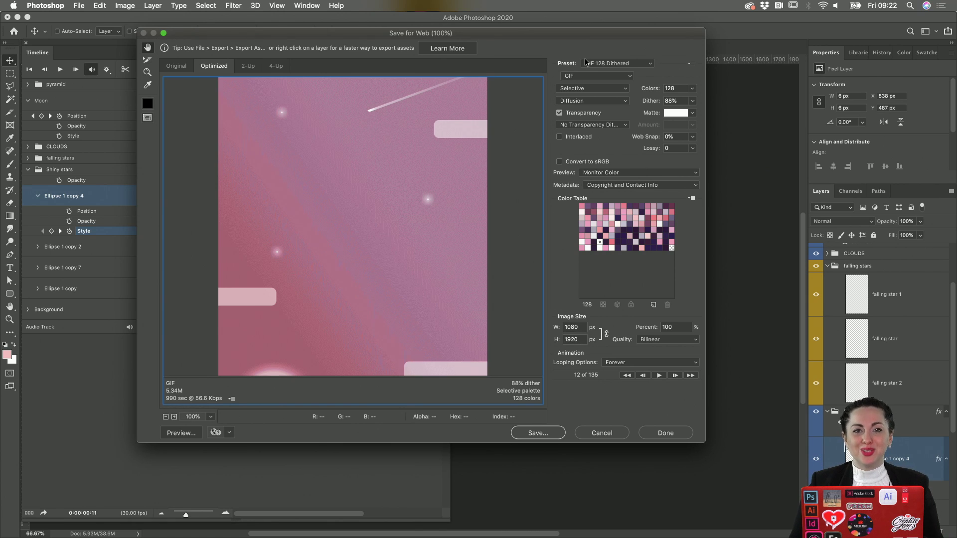
{"action": "left_click", "coordinate": [582, 76]}
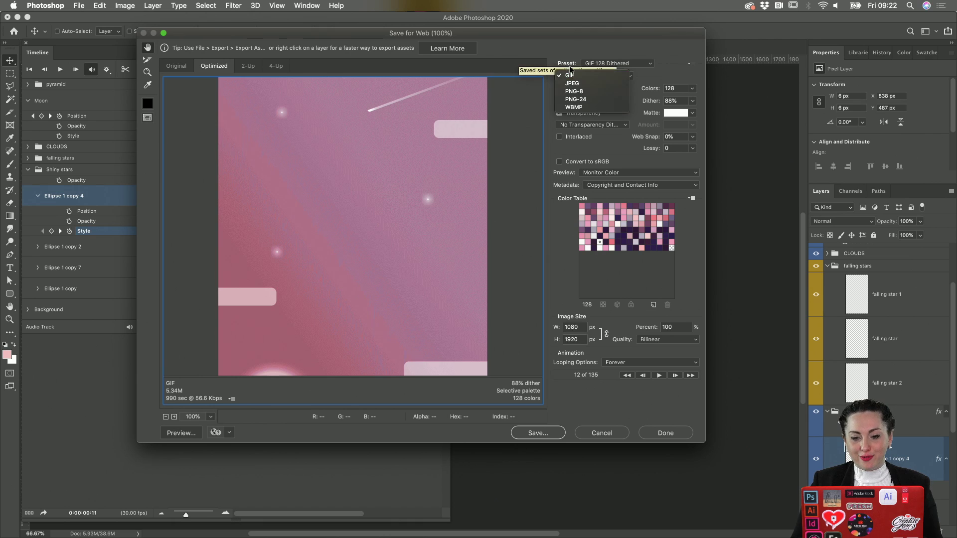
{"action": "left_click", "coordinate": [576, 75]}
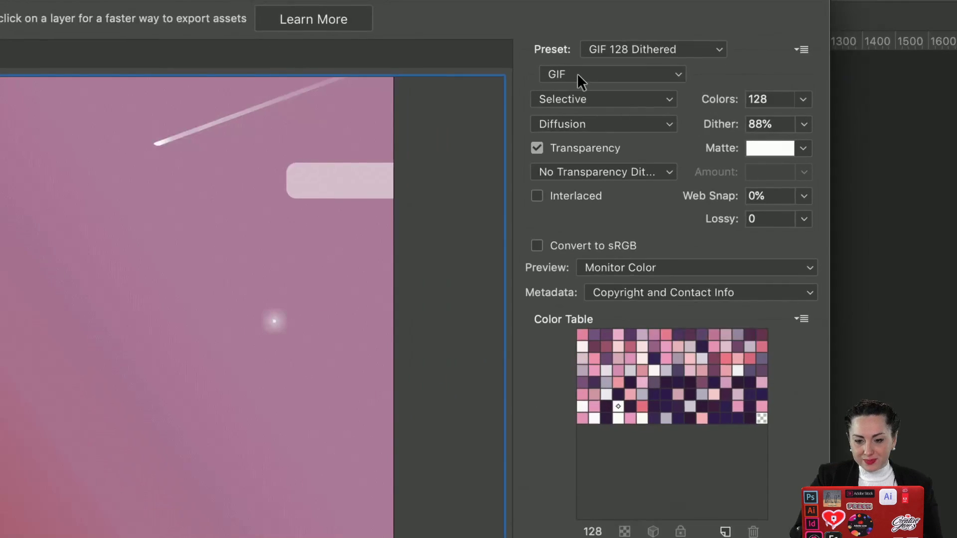
{"action": "key", "text": "alt"}
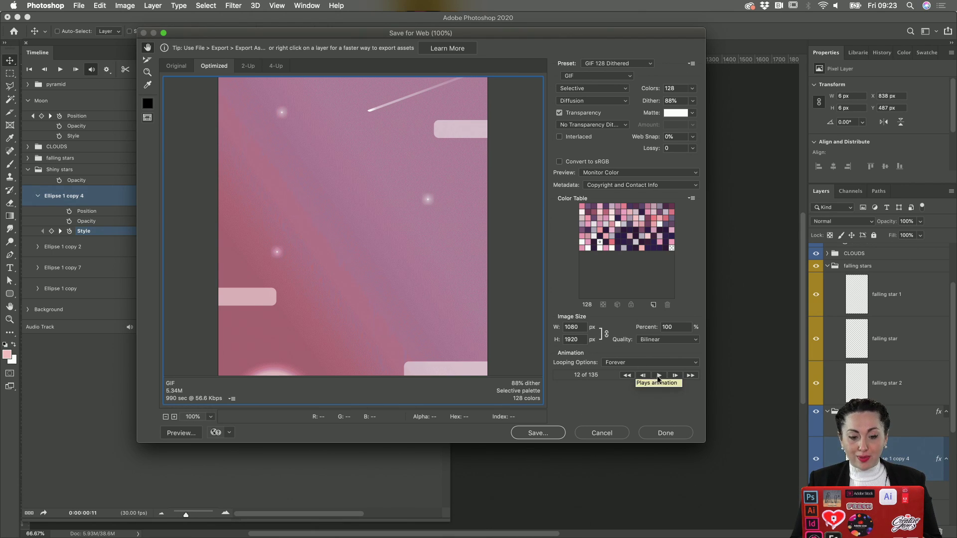
{"action": "left_click", "coordinate": [556, 436]}
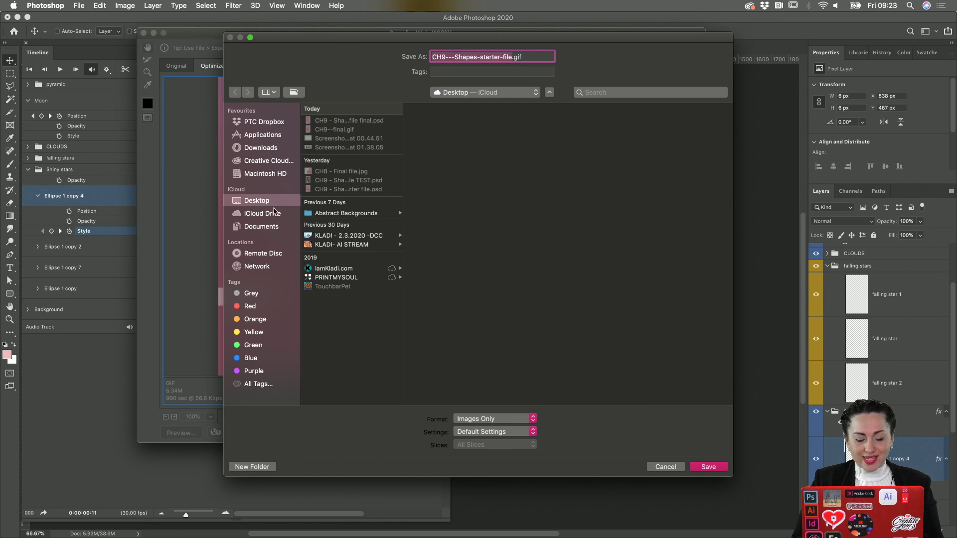
{"action": "left_click", "coordinate": [707, 468]}
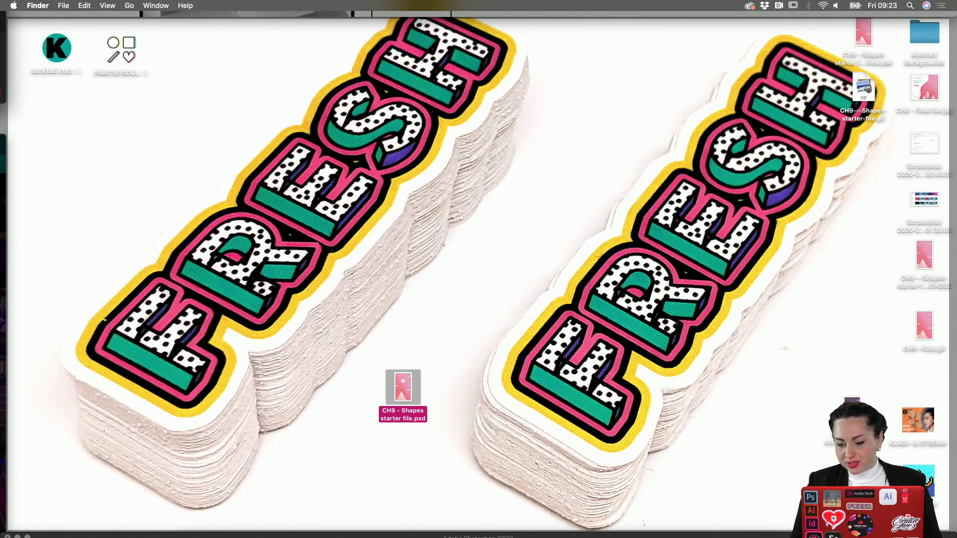
Step: Move CH9--final.gif to the middle of the desktop and switch to Discord's #current-challenge channel in Chrome
{"action": "left_click_drag", "start_coordinate": [922, 326], "coordinate": [465, 267]}
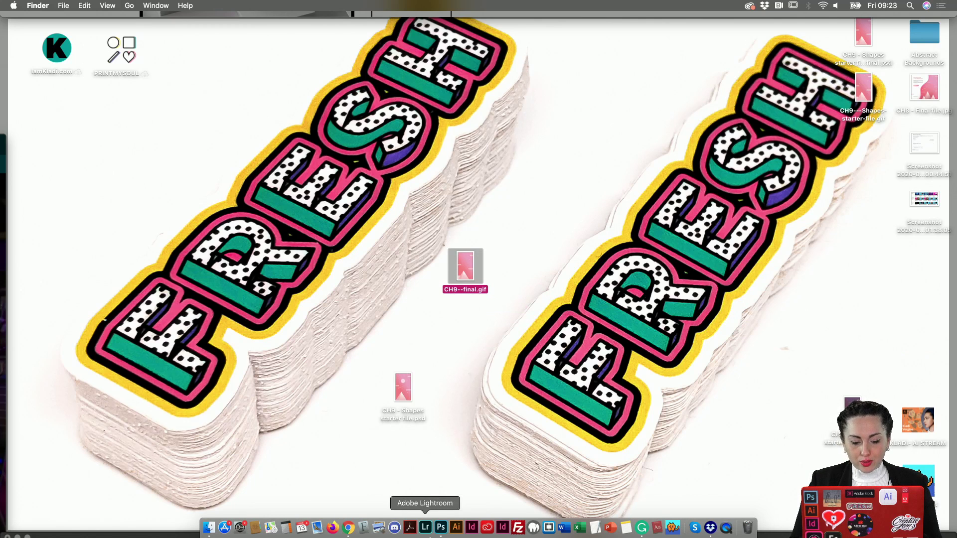
{"action": "right_click", "coordinate": [350, 531]}
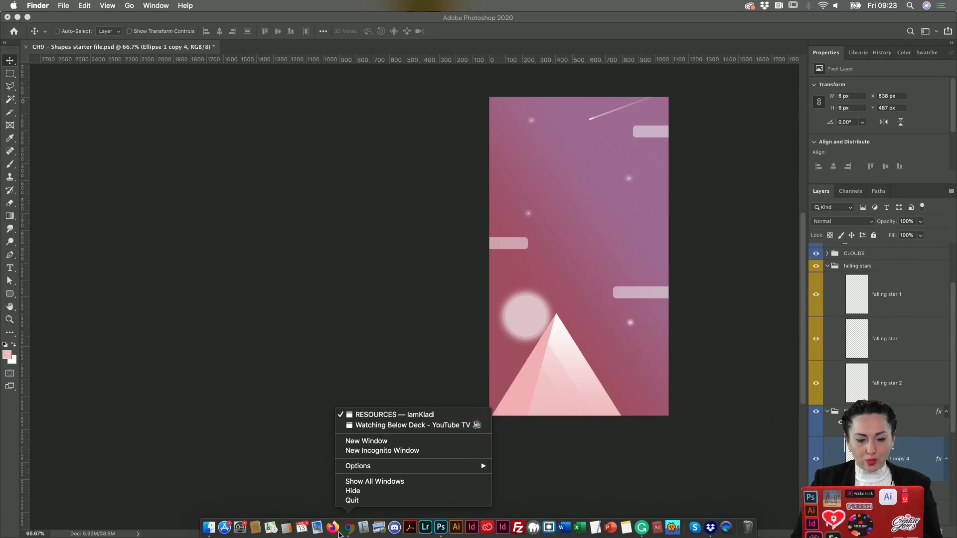
{"action": "left_click", "coordinate": [347, 529]}
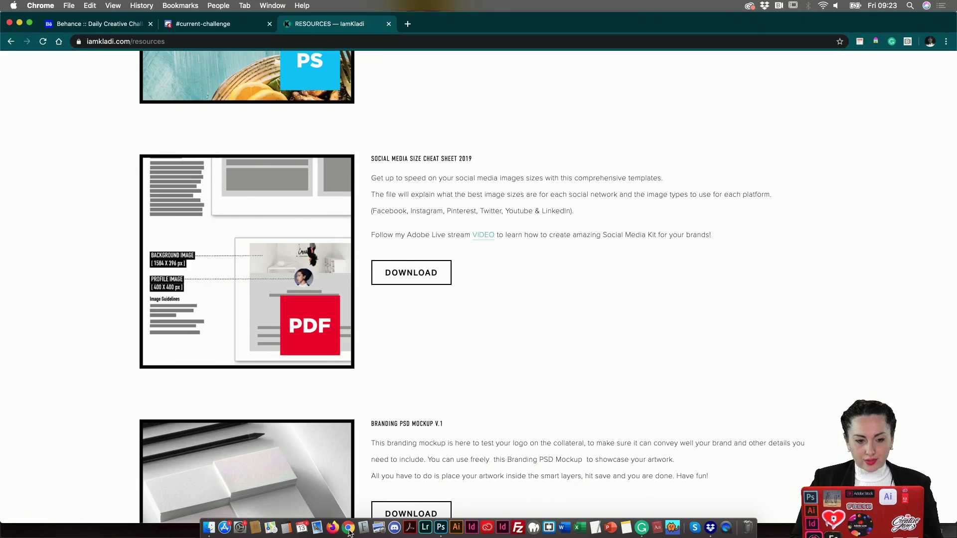
{"action": "left_click", "coordinate": [221, 25]}
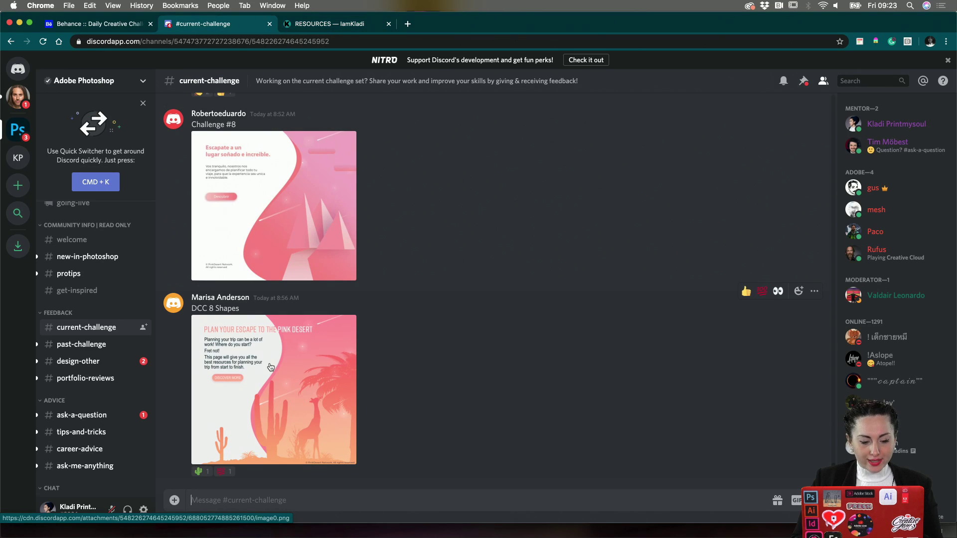
Step: Upload CH9---Shapes-starter-file.gif to the #current-challenge channel with the comment "FINAL CHALLENGE!"
{"action": "left_click", "coordinate": [174, 500]}
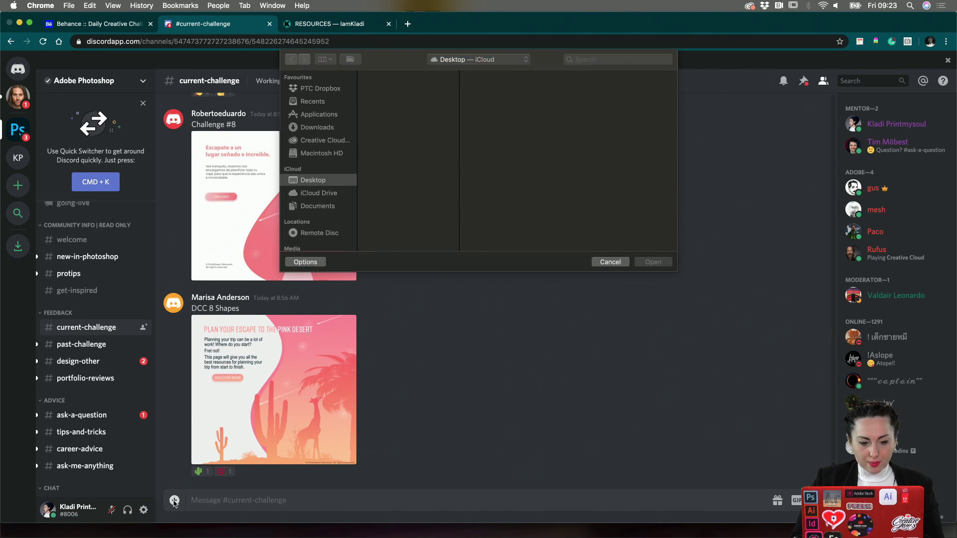
{"action": "left_click", "coordinate": [411, 96]}
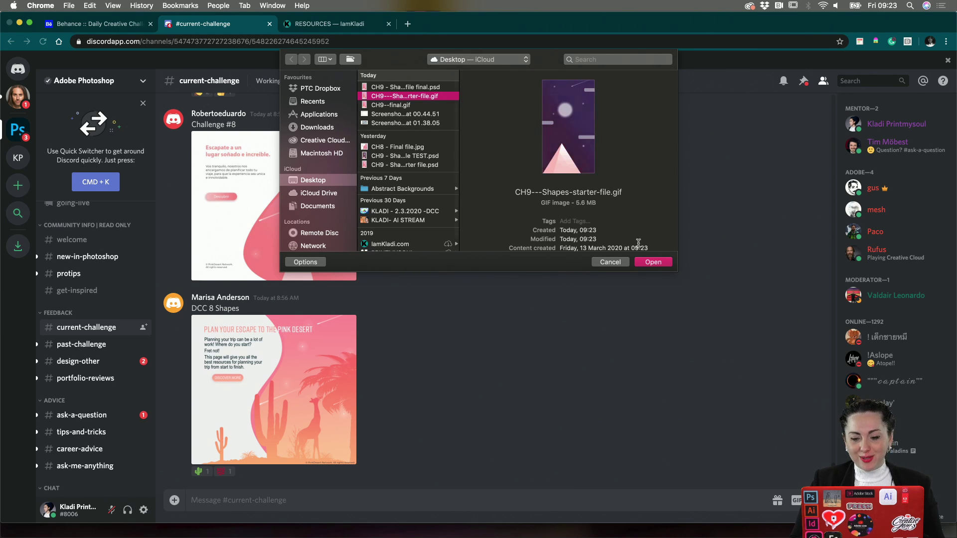
{"action": "left_click", "coordinate": [646, 262]}
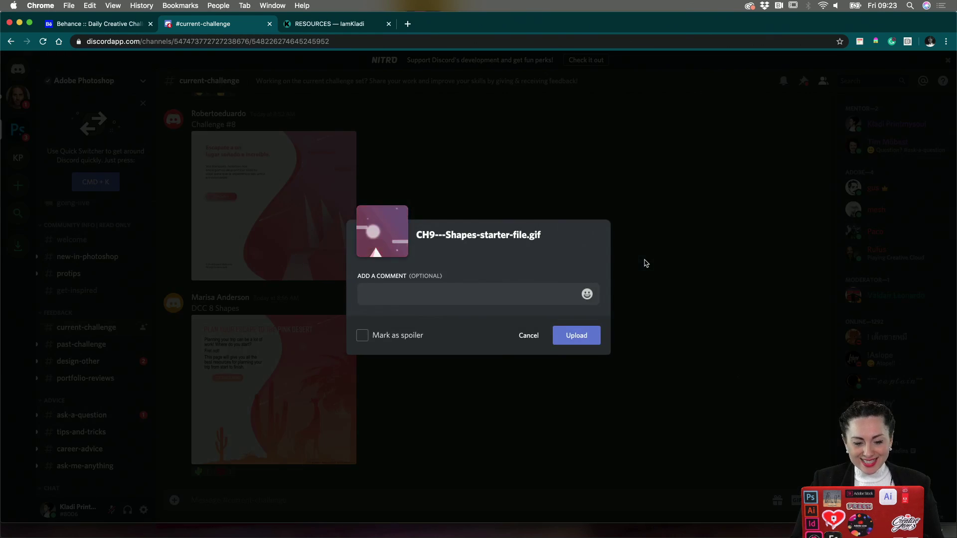
{"action": "type", "text": "FINAL CHALLENGE!"}
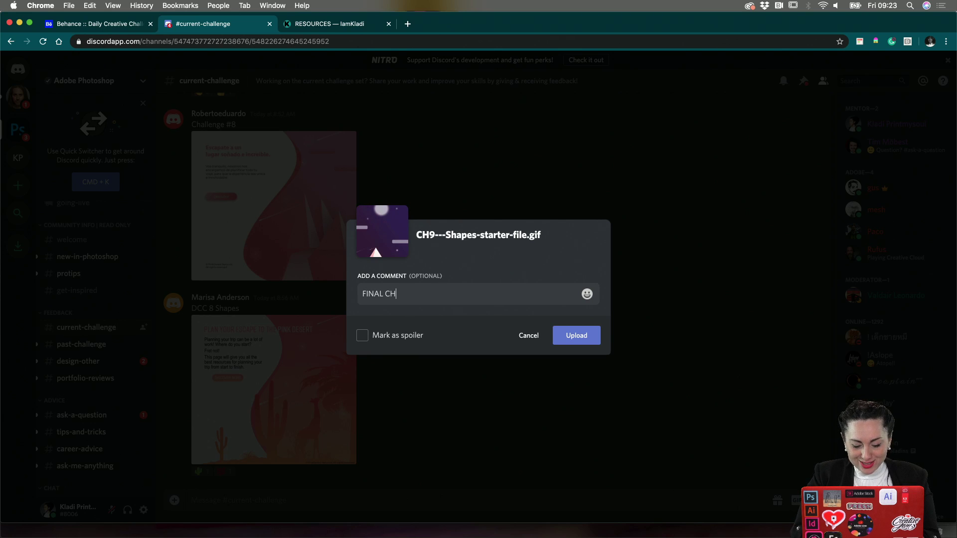
{"action": "left_click", "coordinate": [576, 334]}
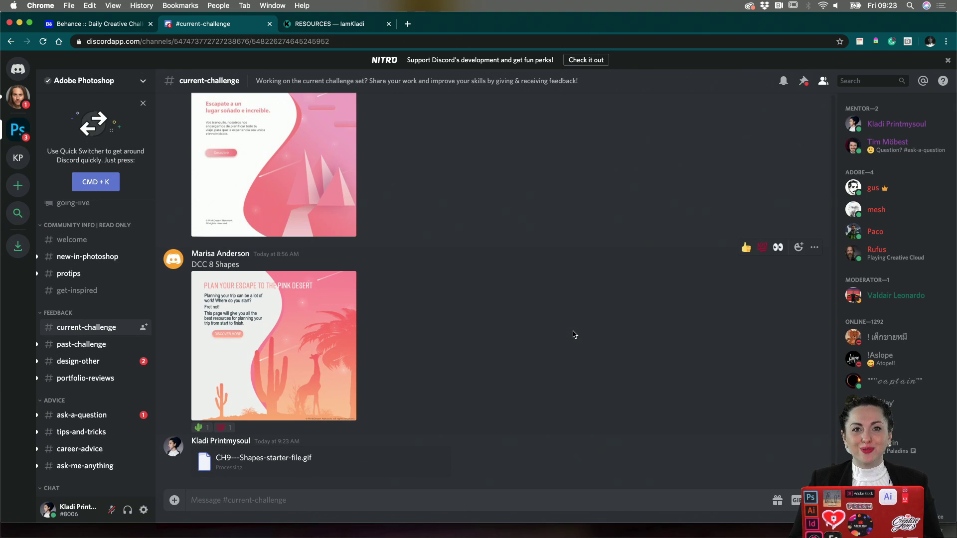